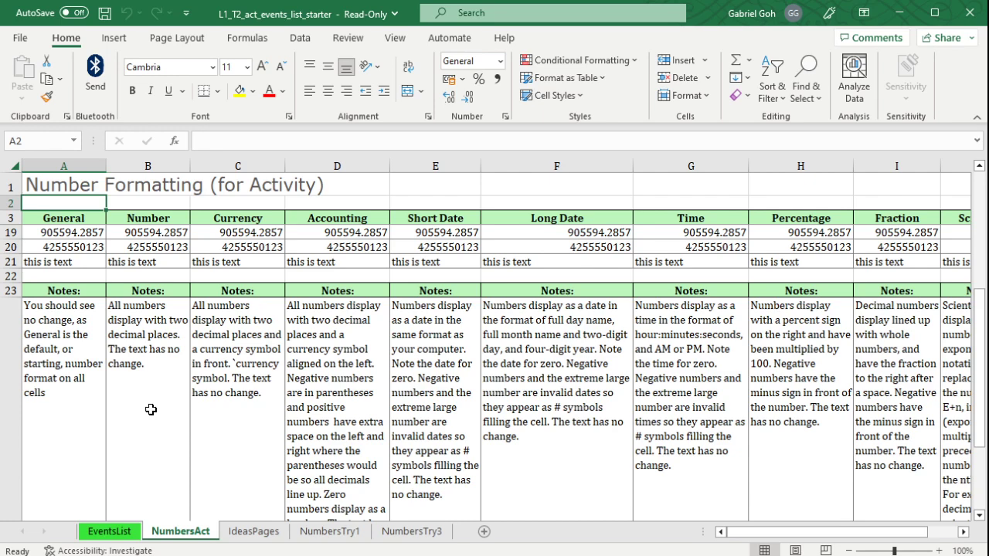
Review the Budget amounts in H4:H15 and the Start Date entries in D4:D15 on the EventsList sheet.
click(126, 532)
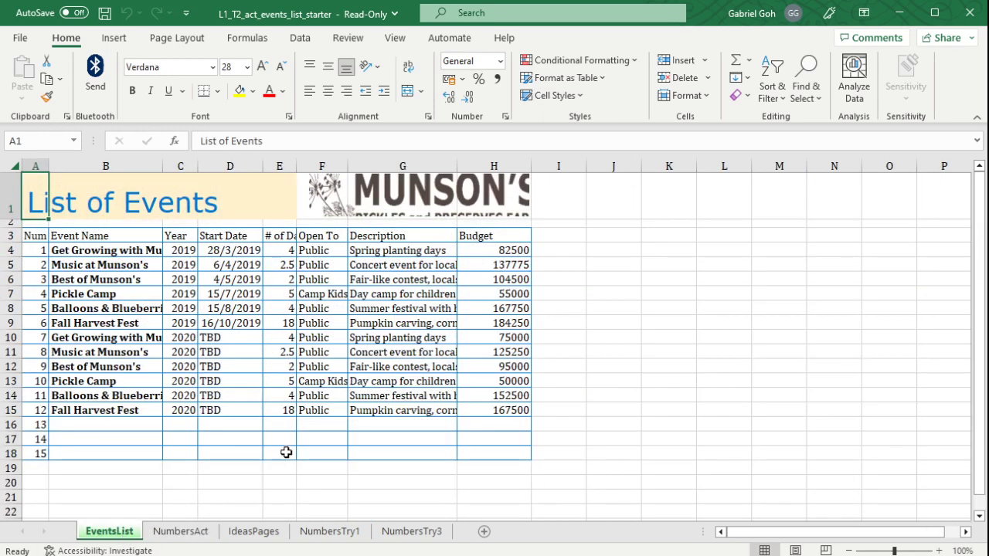
drag(511, 250, 508, 410)
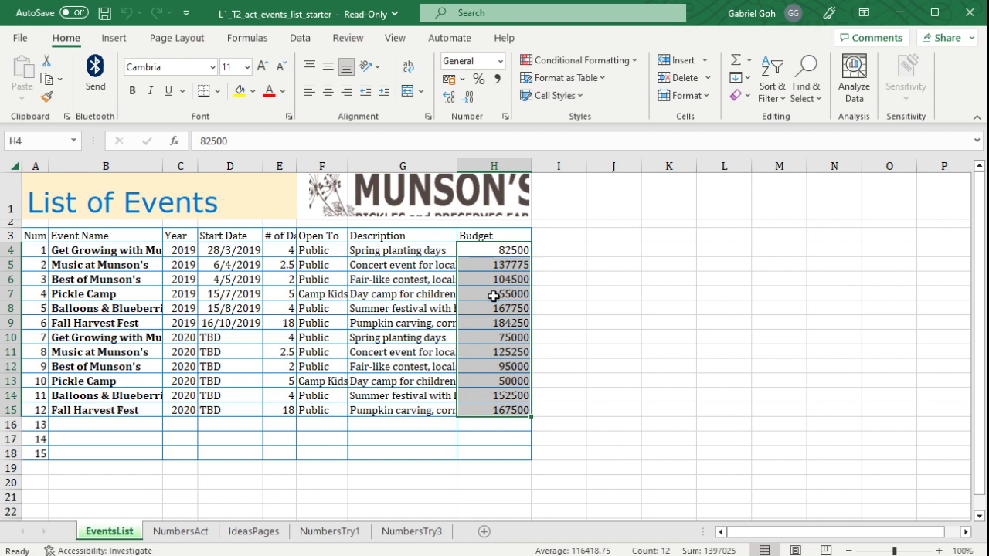
drag(255, 252, 243, 410)
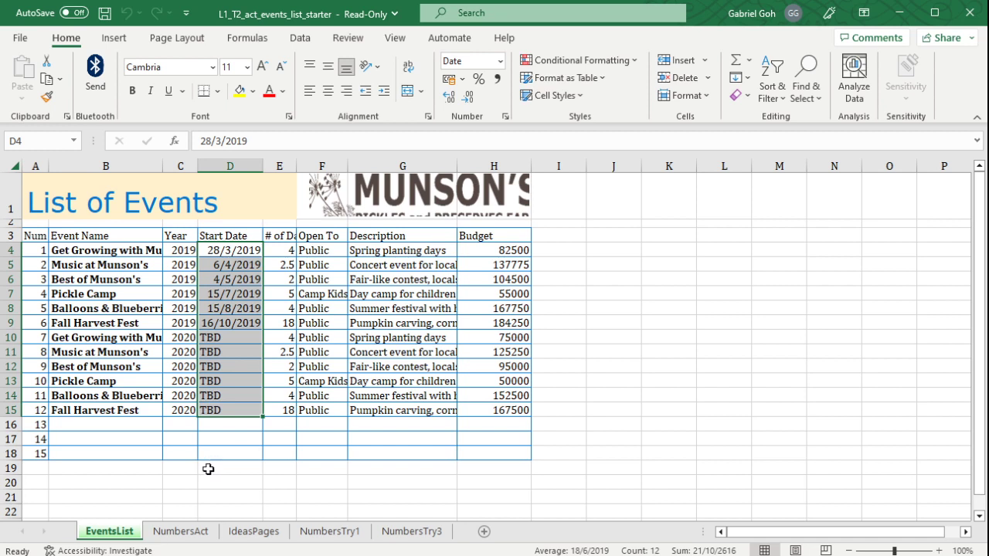
On the NumbersAct sheet, format B19:B21 as Number and increase B19:B20 to three decimal places.
click(178, 532)
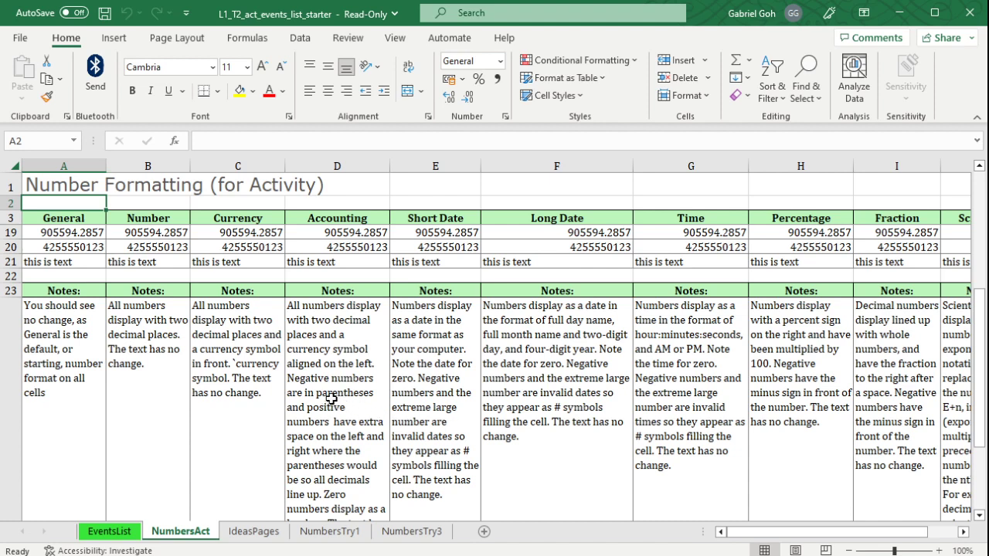
click(88, 235)
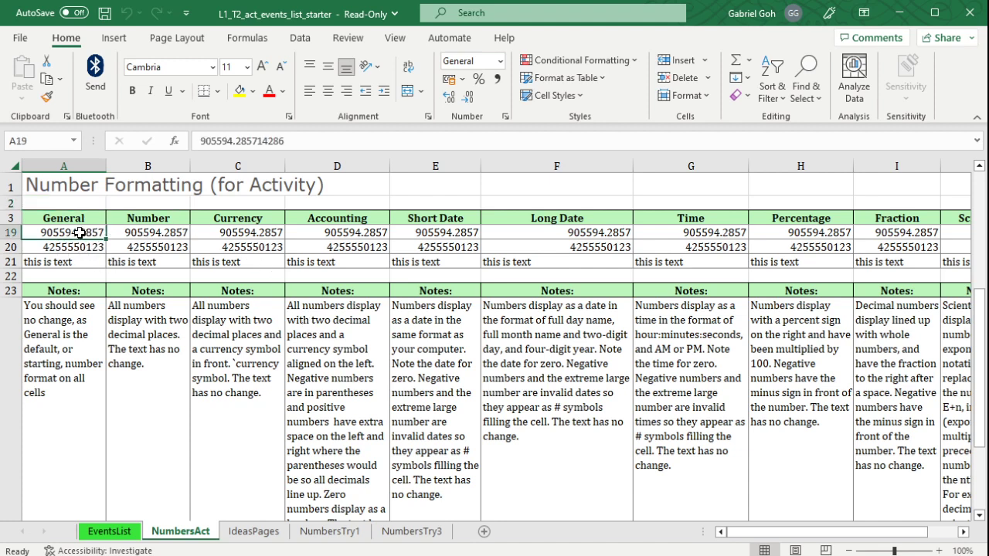
click(172, 230)
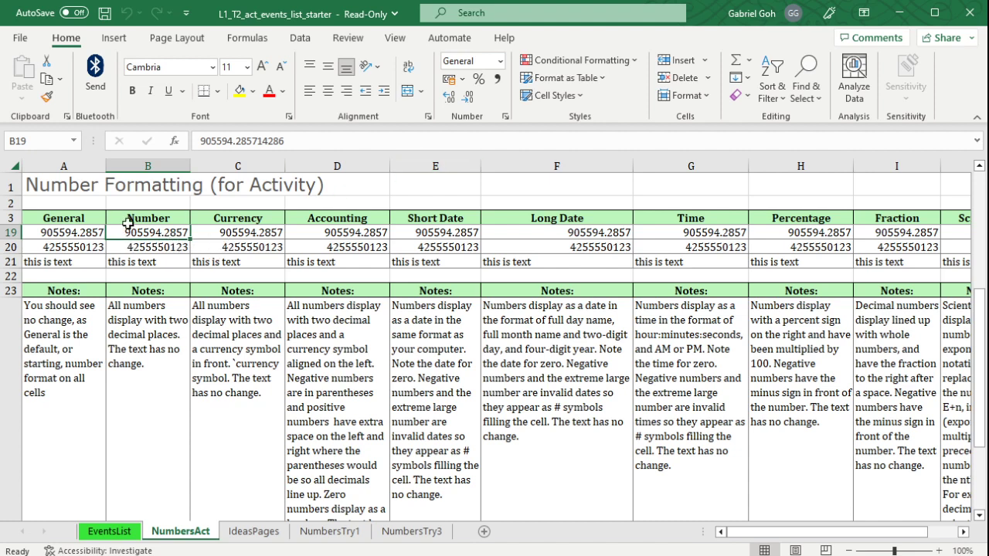
drag(135, 233, 166, 261)
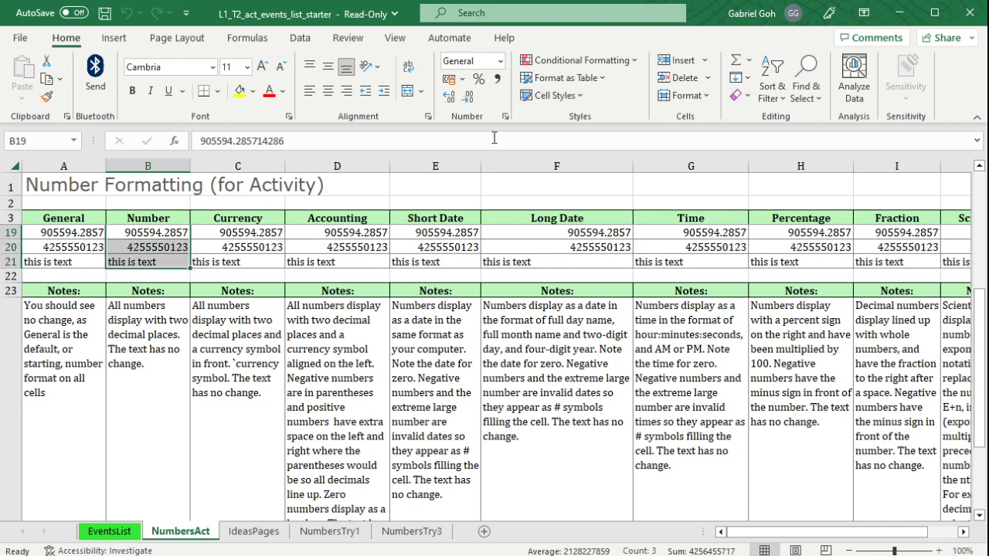
click(501, 61)
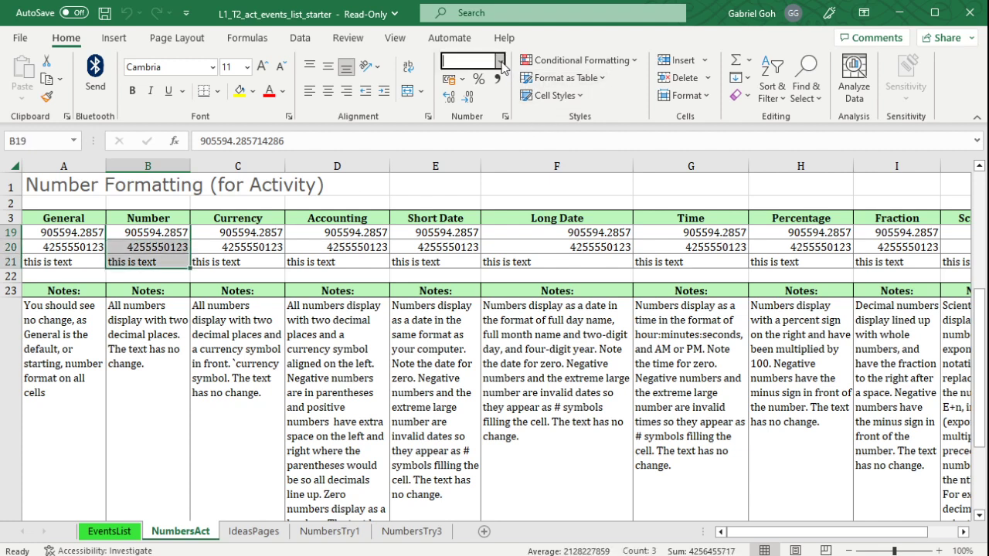
click(510, 137)
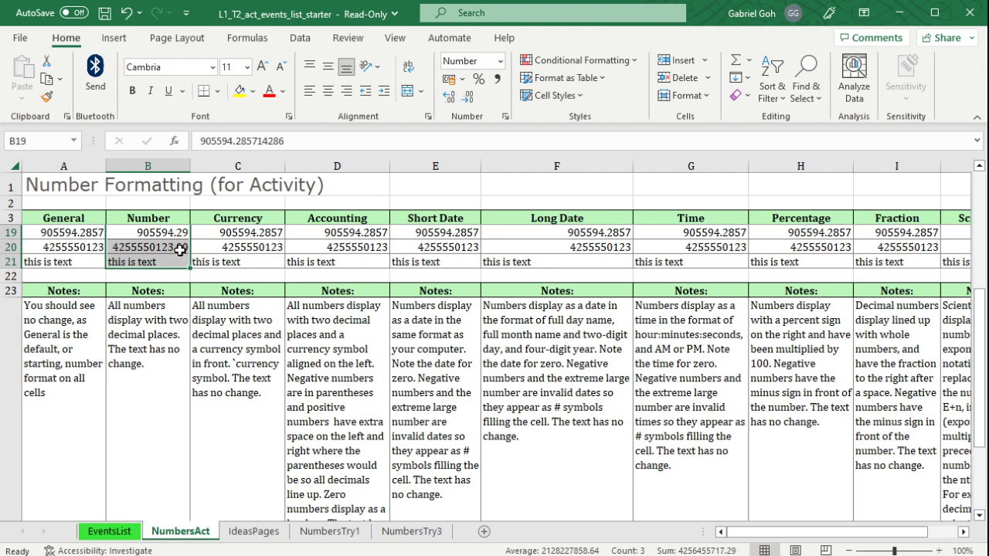
drag(178, 250, 183, 233)
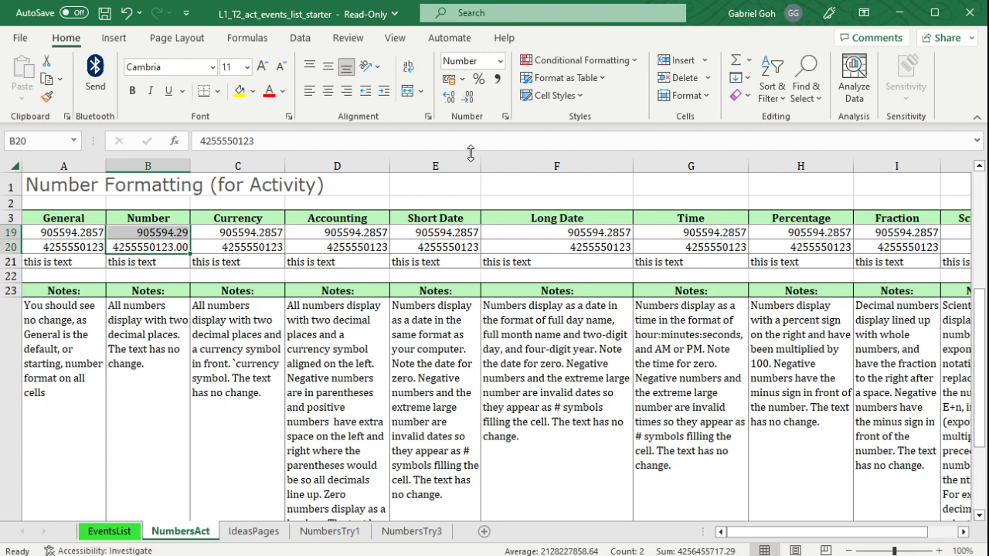
click(448, 98)
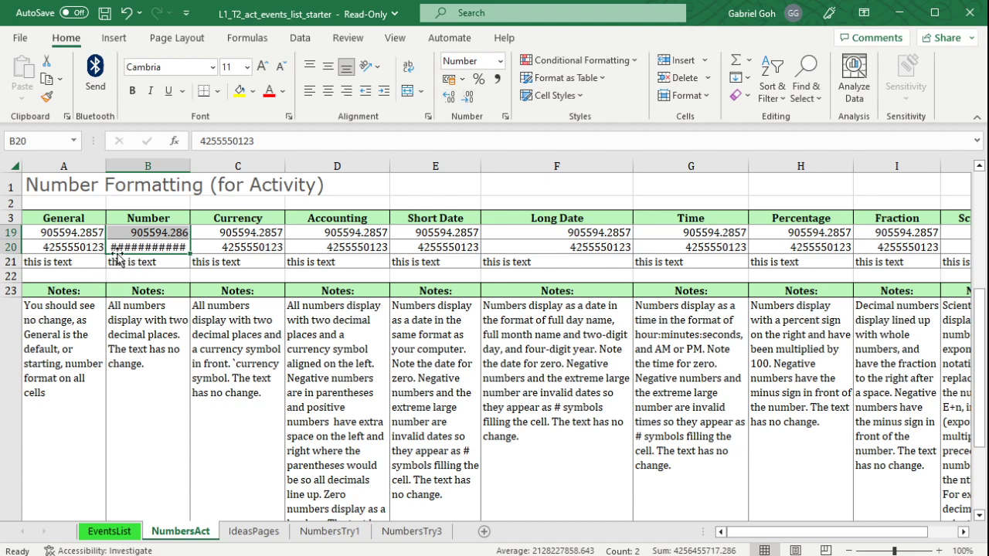
Widen column B enough to fit the number in B20, and narrow it back to about its original width.
click(224, 309)
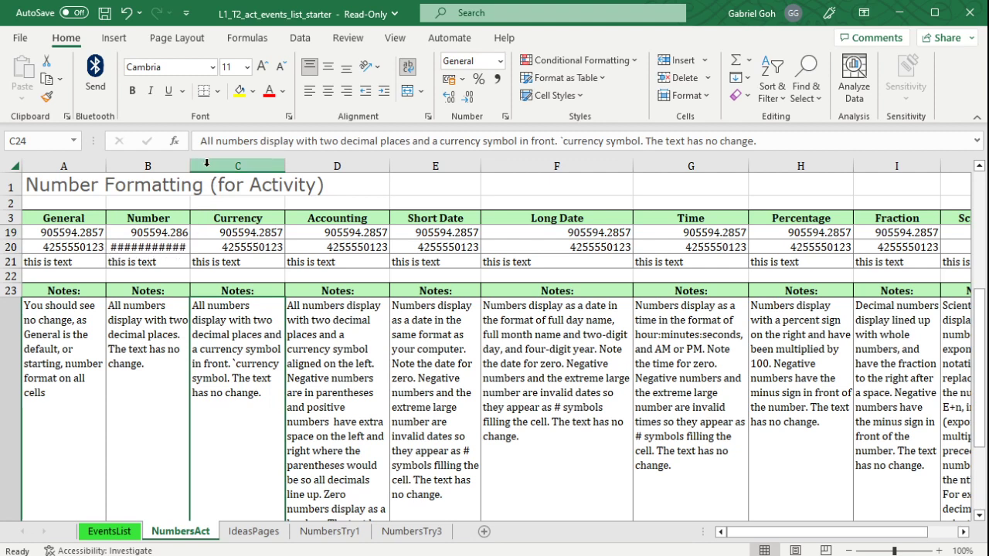
drag(188, 167, 196, 166)
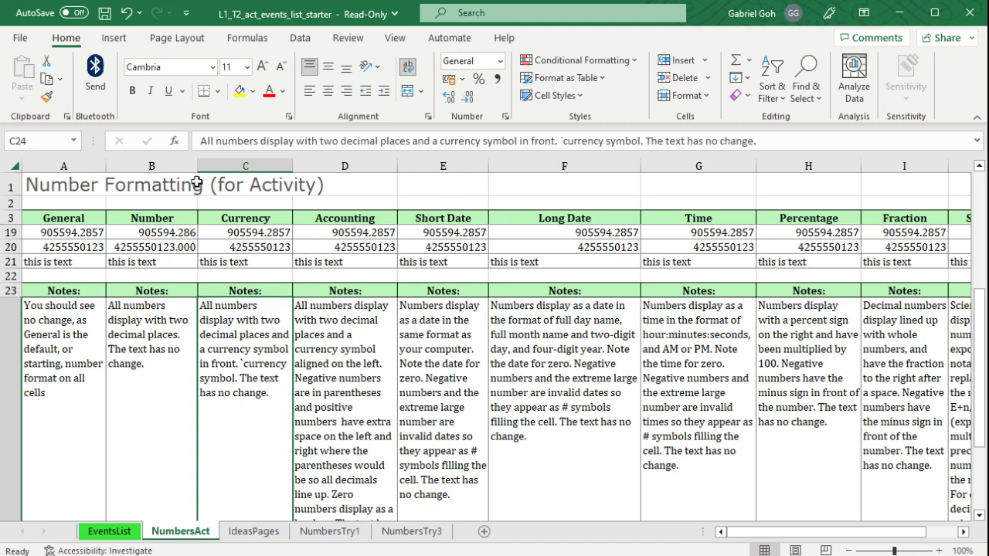
click(169, 258)
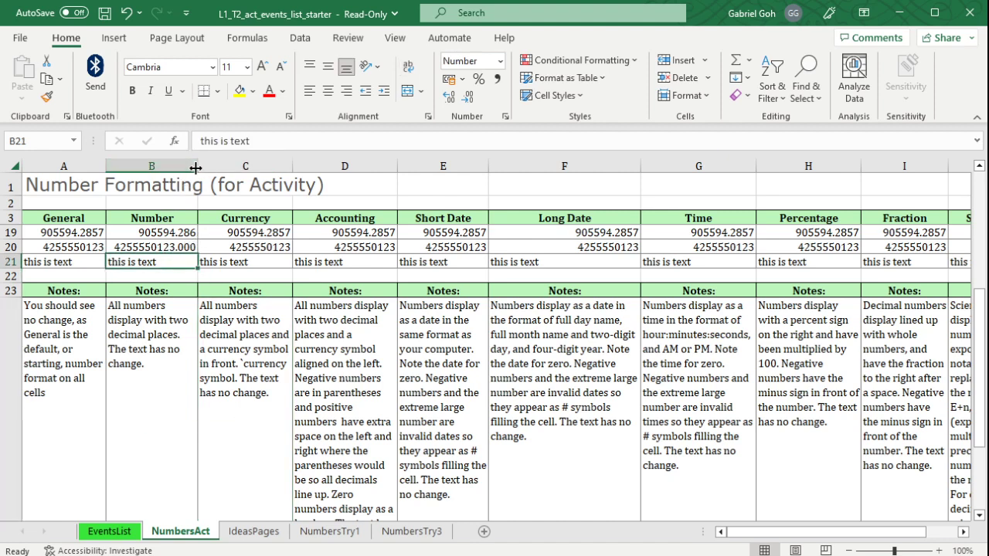
drag(198, 166, 189, 166)
Decrease the number in B20 to one decimal place.
click(157, 249)
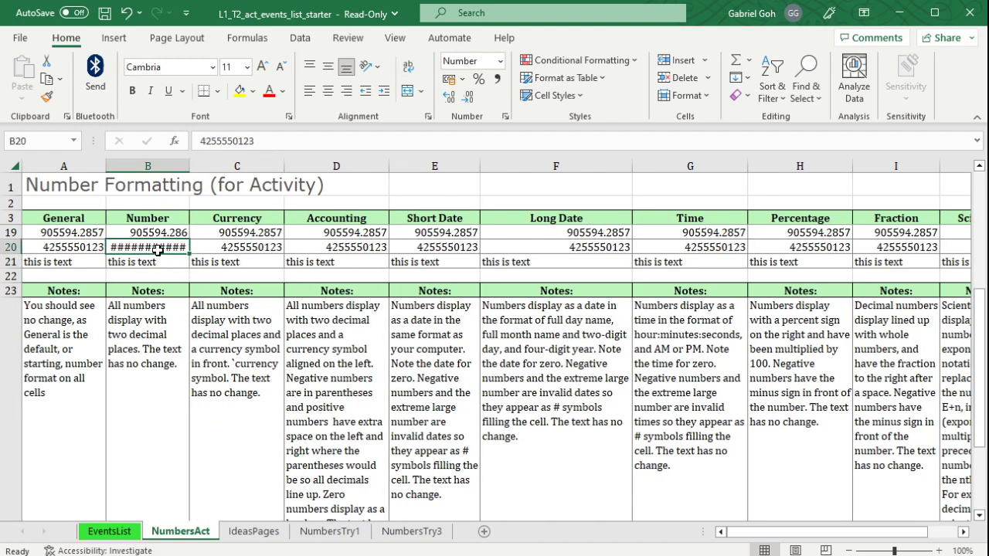
click(467, 98)
click(467, 98)
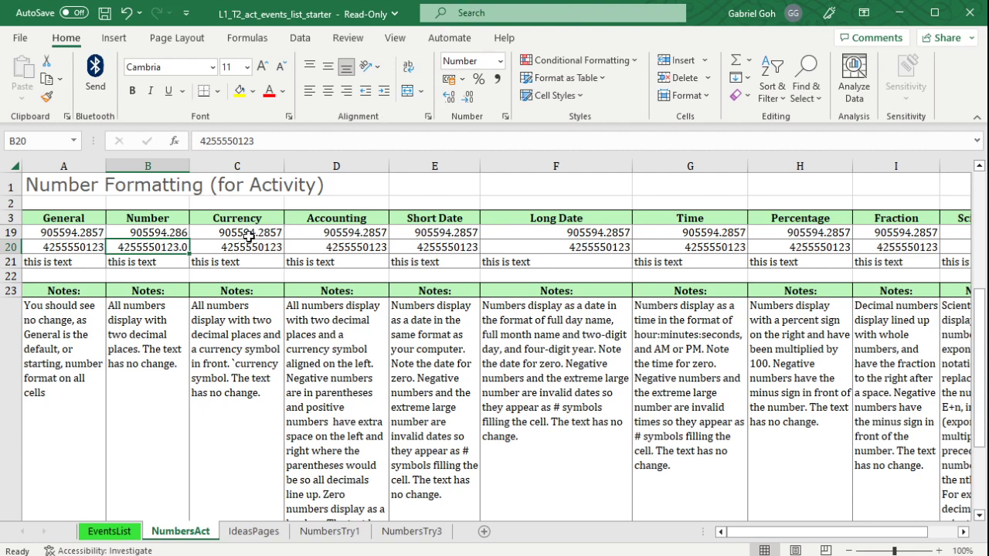
Apply the Currency format to cells C19:C21.
drag(245, 235, 246, 263)
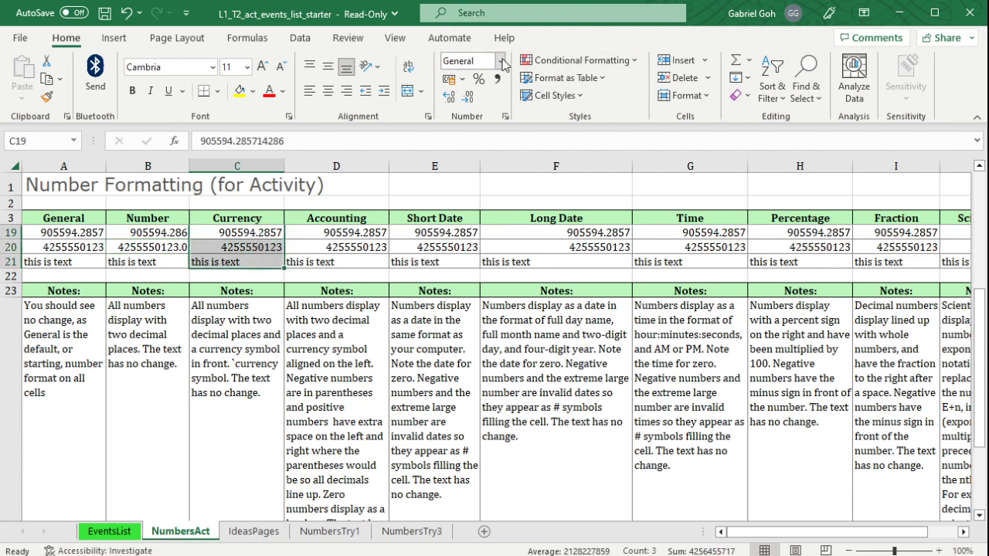
key(ctrl+shift+4)
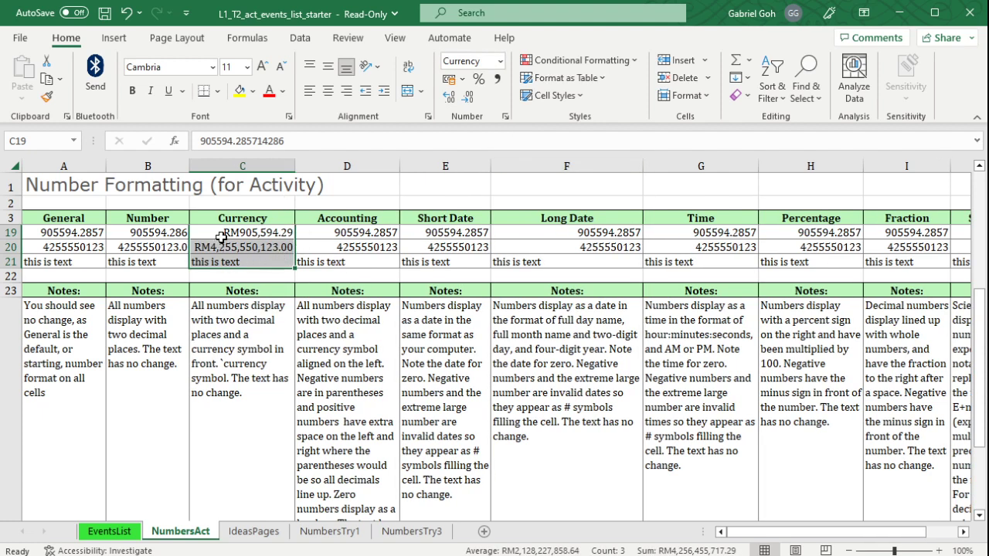
click(500, 62)
Apply the Accounting format to cells D19:D21.
drag(360, 232, 371, 265)
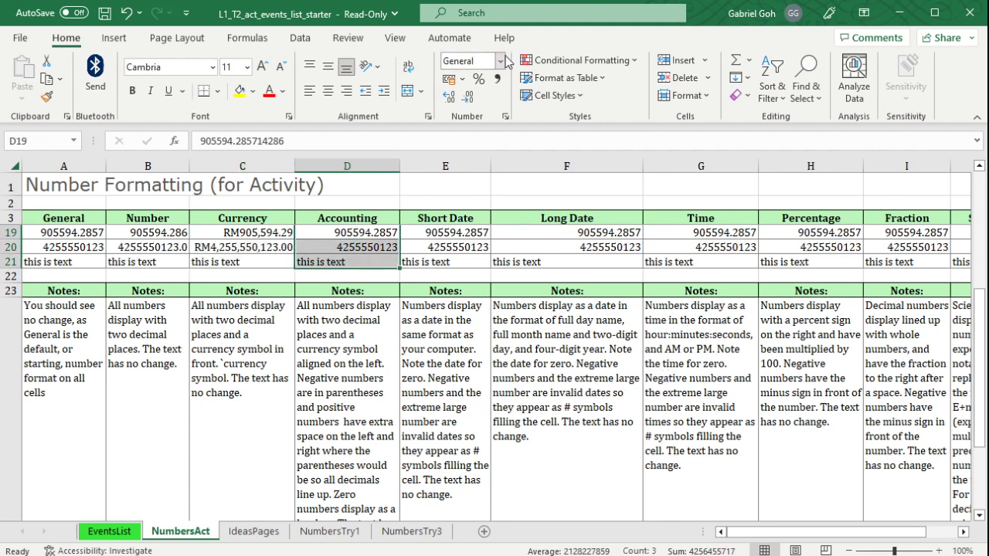
click(502, 60)
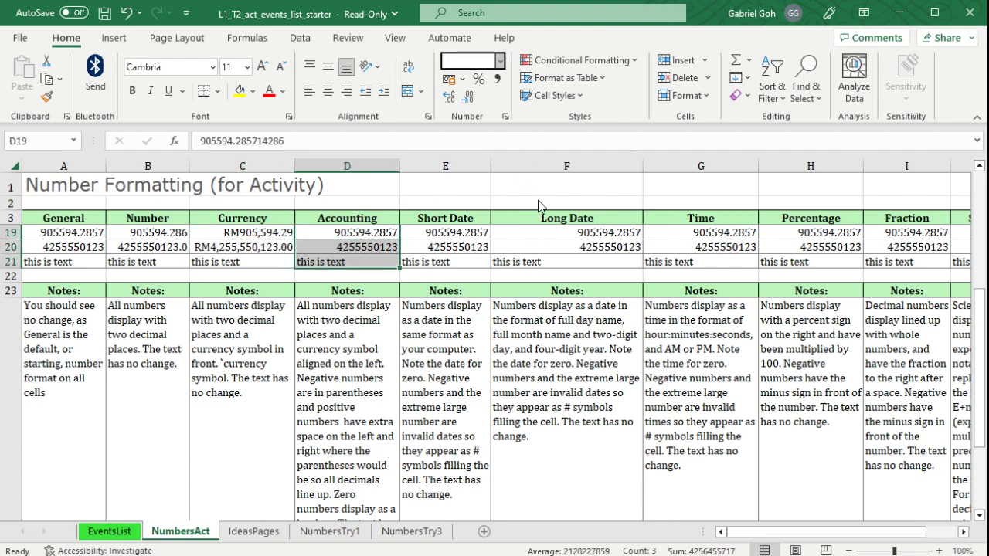
text(Accounting)
key(Return)
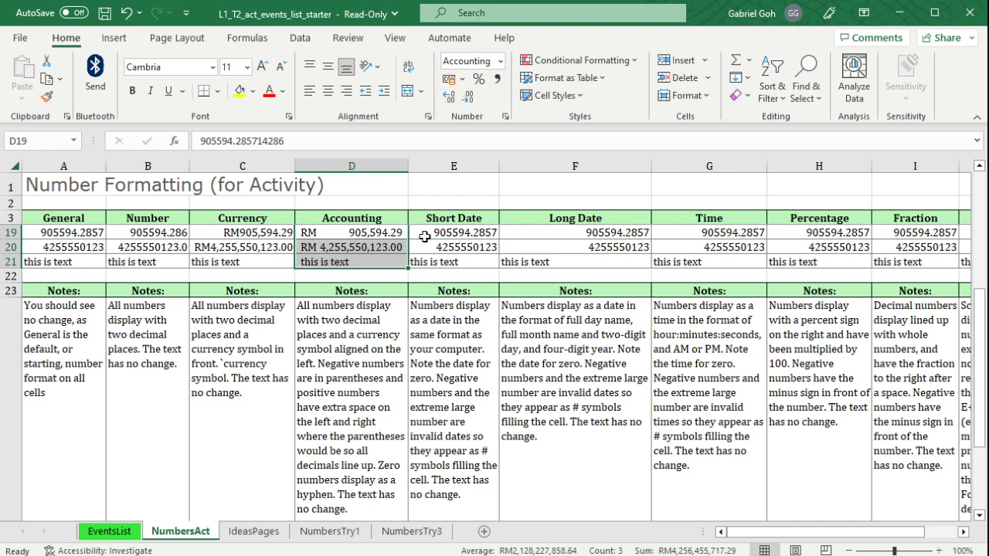
Apply the Short Date format to cells E19:E21.
drag(483, 232, 479, 263)
click(499, 65)
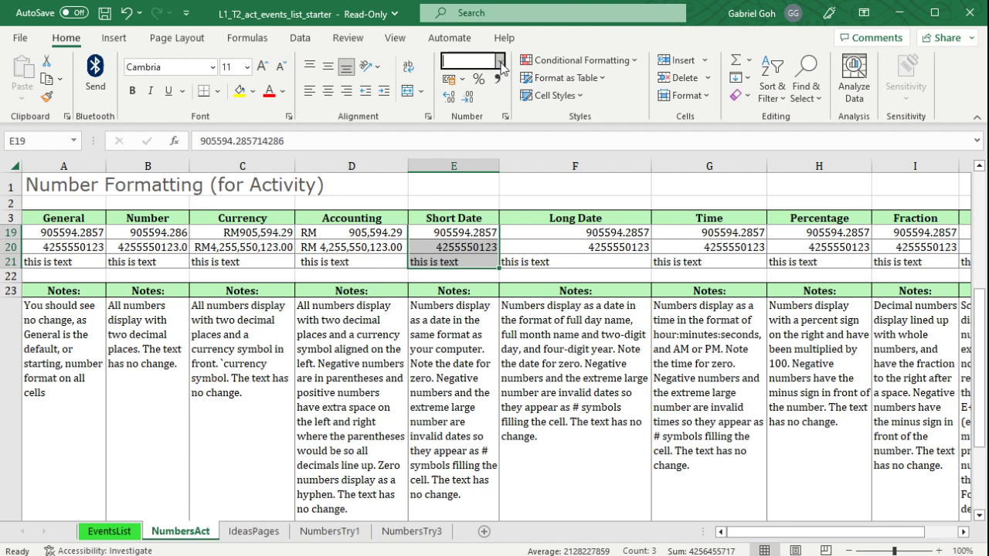
click(529, 242)
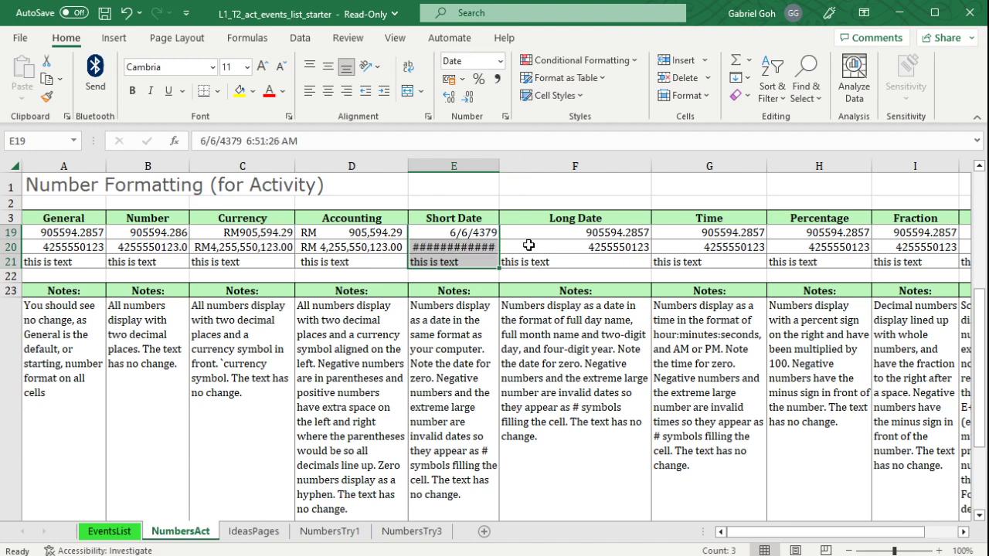
Try to display E20 by widening column E, and narrow the column to slightly less than its original width.
click(489, 309)
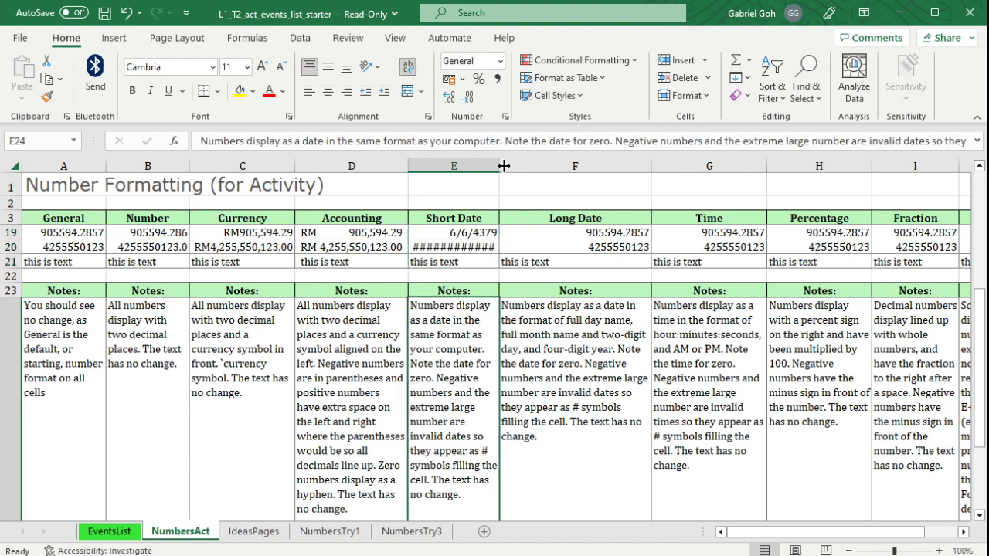
double_click(500, 165)
mouse_move(495, 166)
mouse_down()
mouse_move(554, 165)
mouse_move(504, 166)
mouse_up()
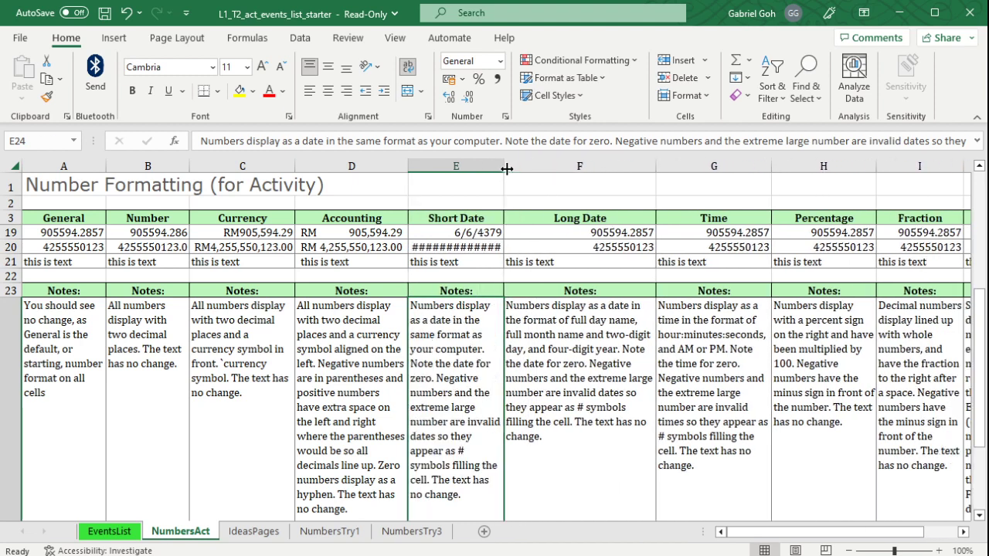
click(473, 246)
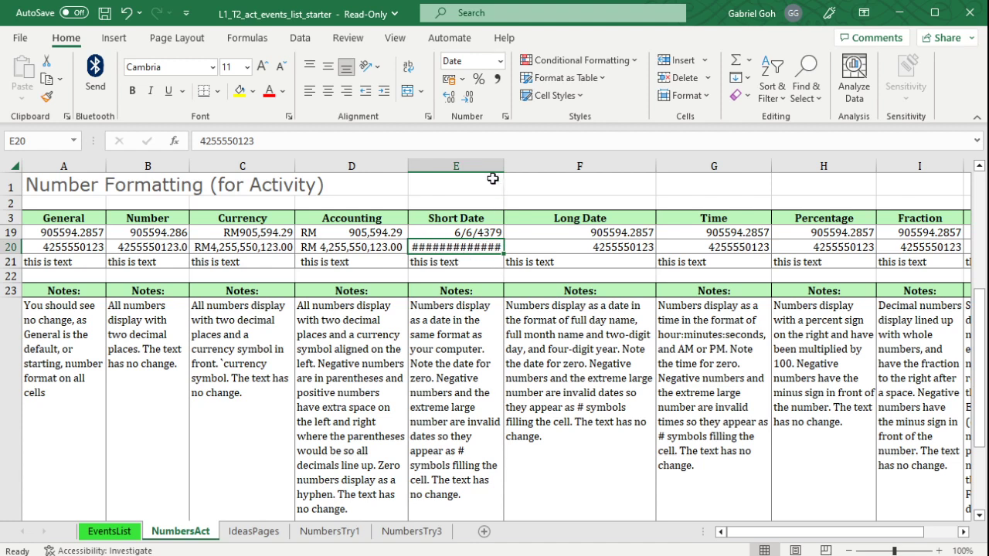
mouse_move(503, 165)
mouse_down()
mouse_move(558, 165)
mouse_move(484, 166)
mouse_up()
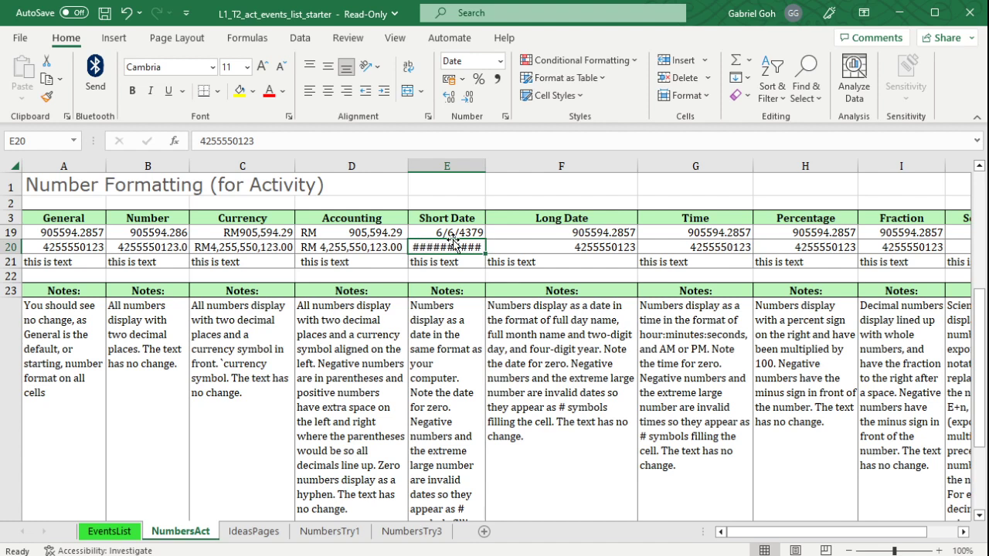
click(453, 232)
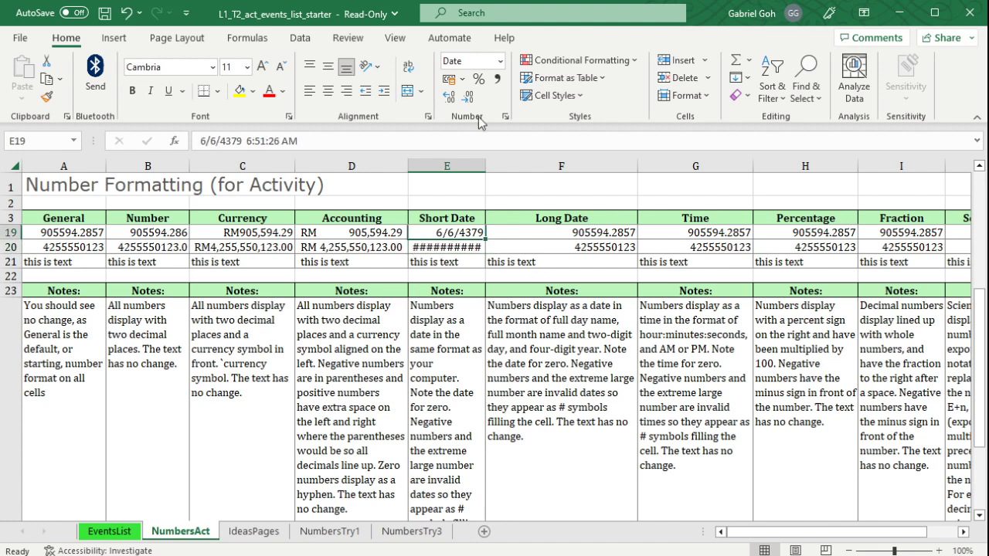
click(500, 62)
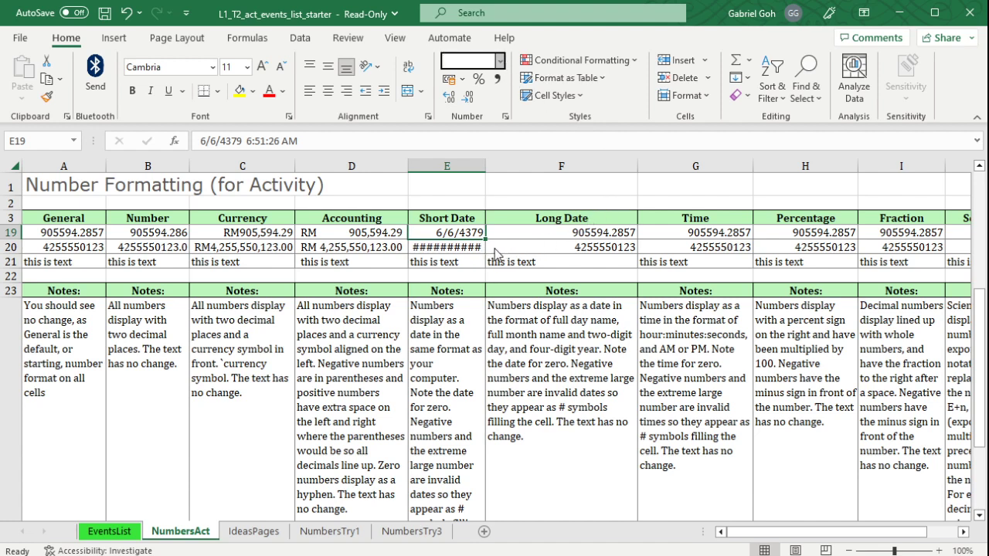
click(639, 299)
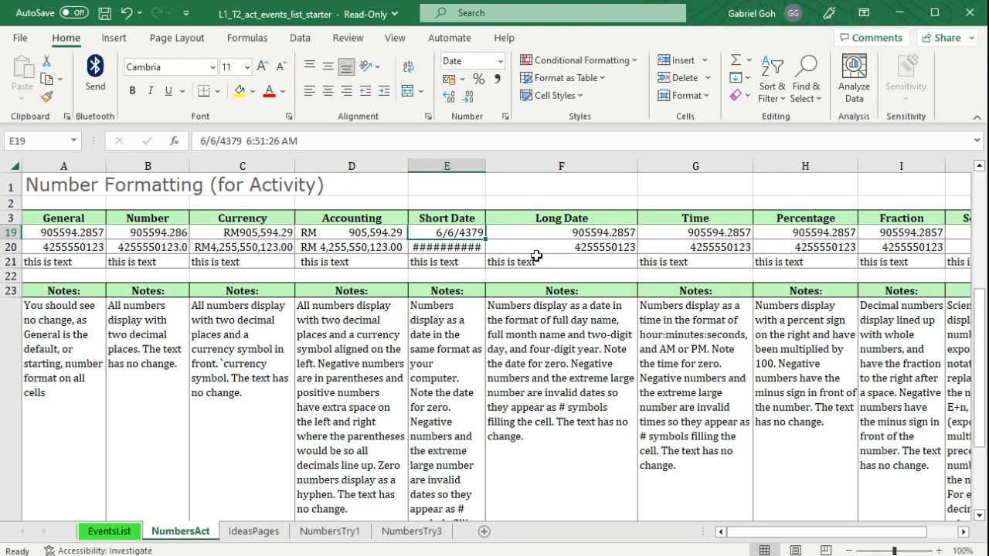
Apply the Long Date format to cells F19:F20.
drag(546, 232, 550, 247)
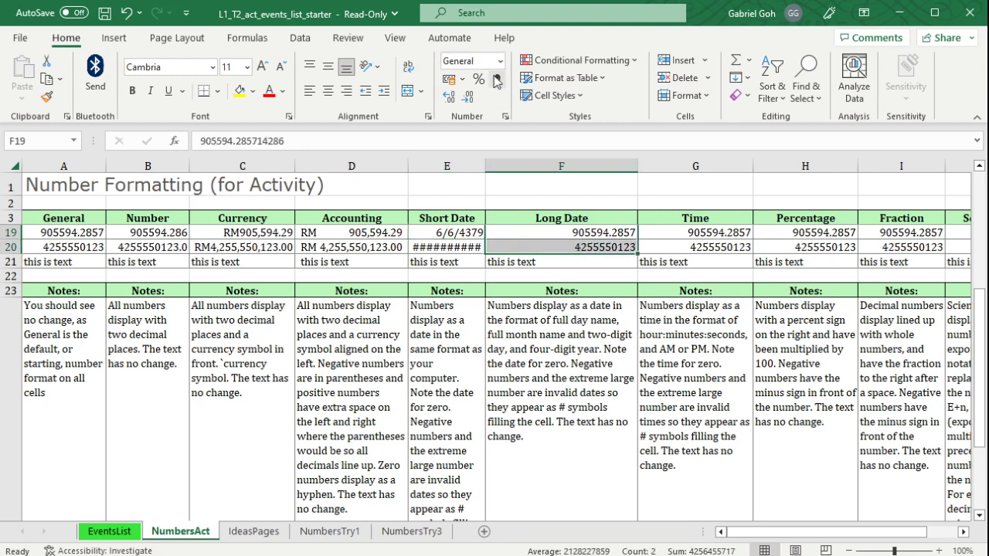
click(538, 274)
click(620, 325)
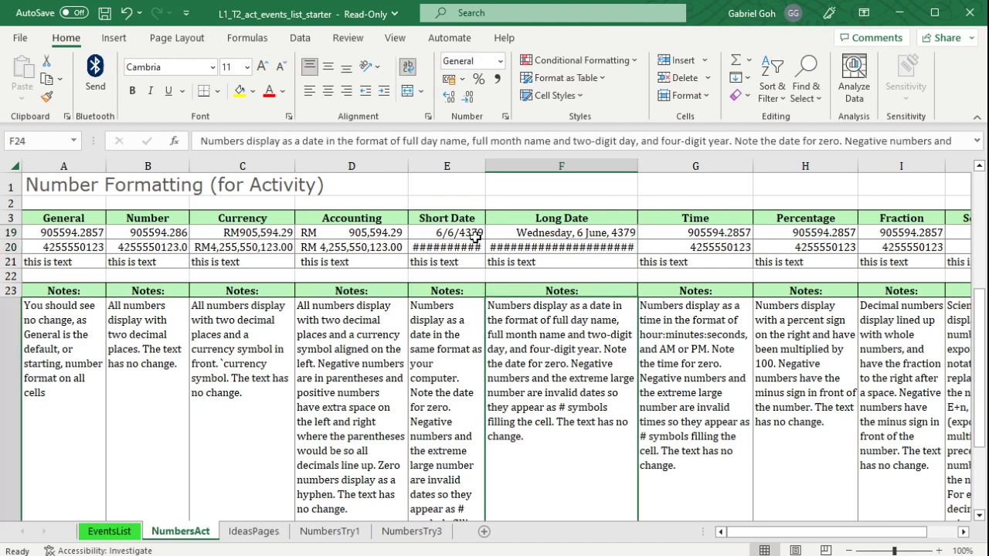
Apply the Time format to cells G19:G21.
drag(687, 231, 687, 262)
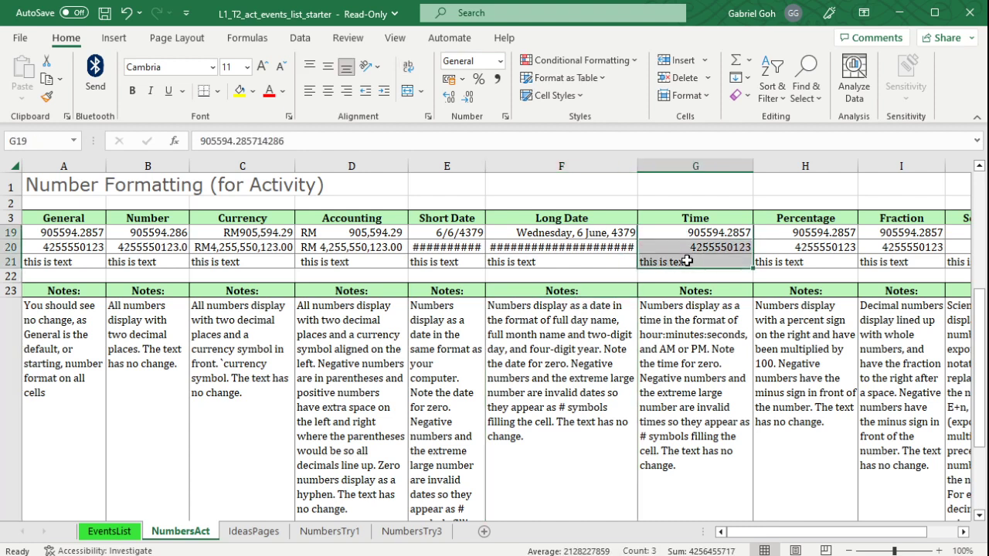
click(531, 305)
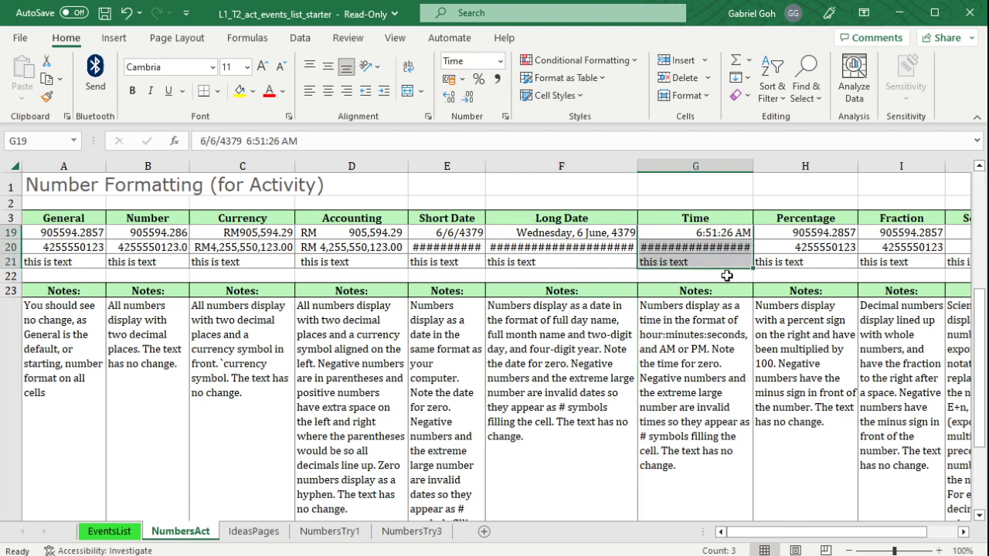
Try the Percentage number format and the Percent Style on cells H19:H21, undoing each one.
drag(768, 534, 846, 534)
drag(680, 233, 677, 261)
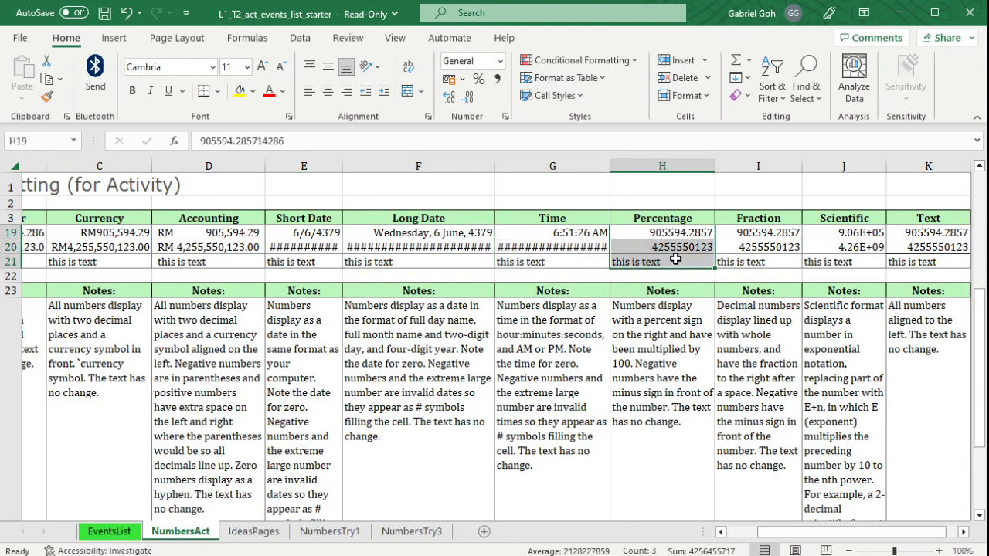
click(479, 78)
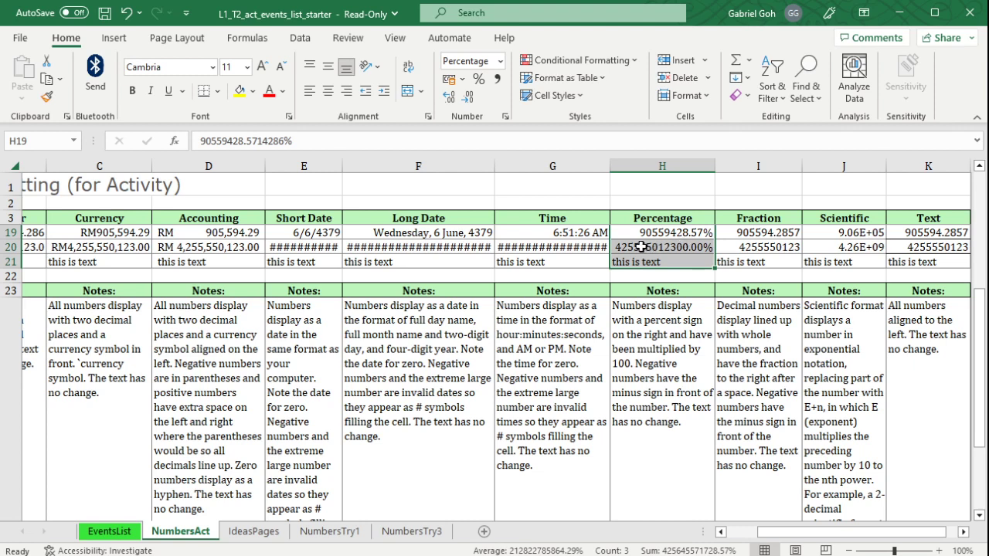
key(ctrl+z)
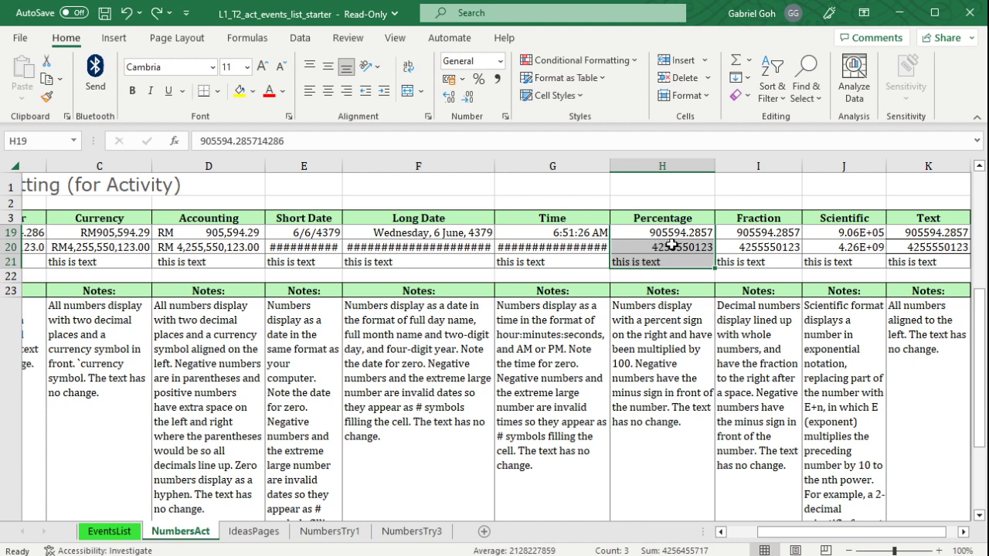
click(477, 79)
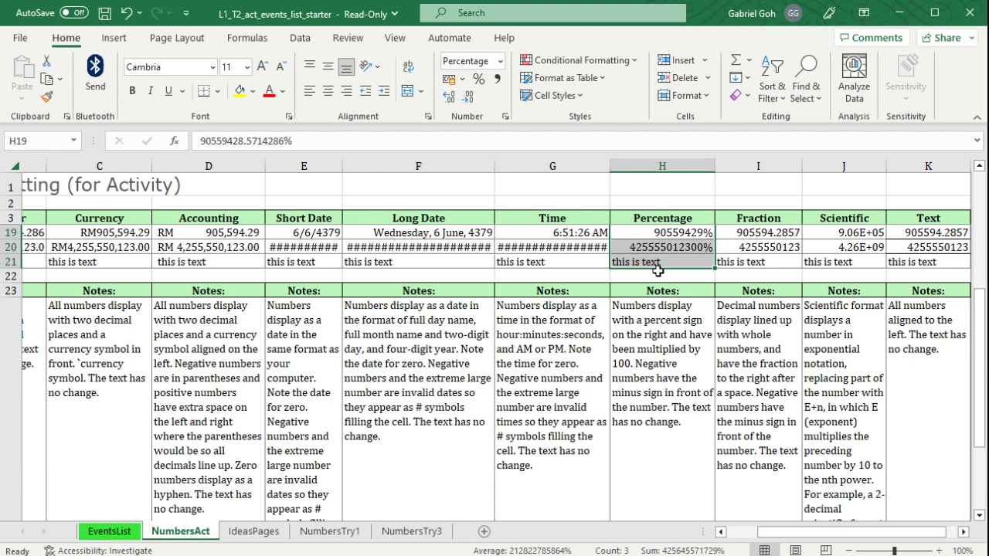
click(692, 236)
key(ctrl+z)
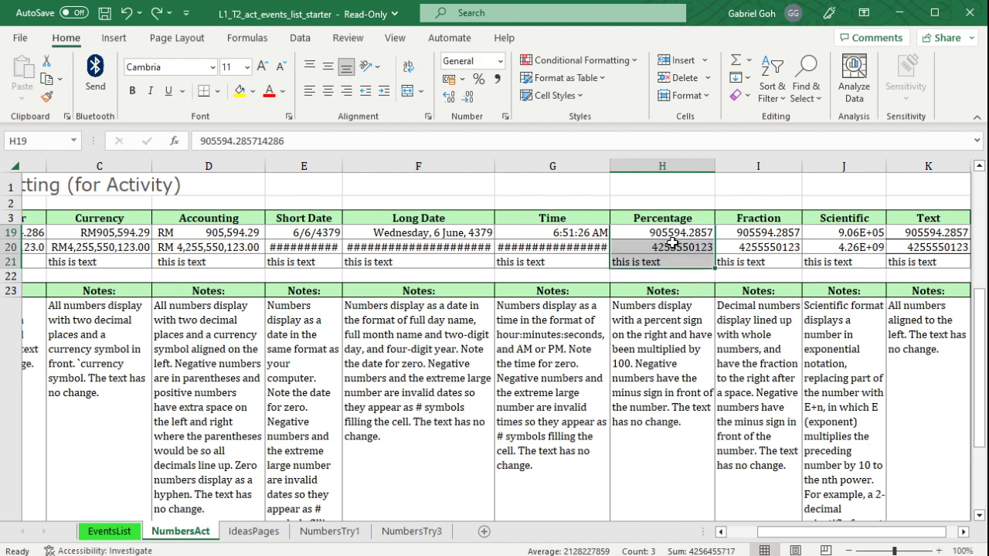
Enter 1 in cell H19 and apply the Percent Style to that cell.
click(673, 236)
text(1)
click(672, 356)
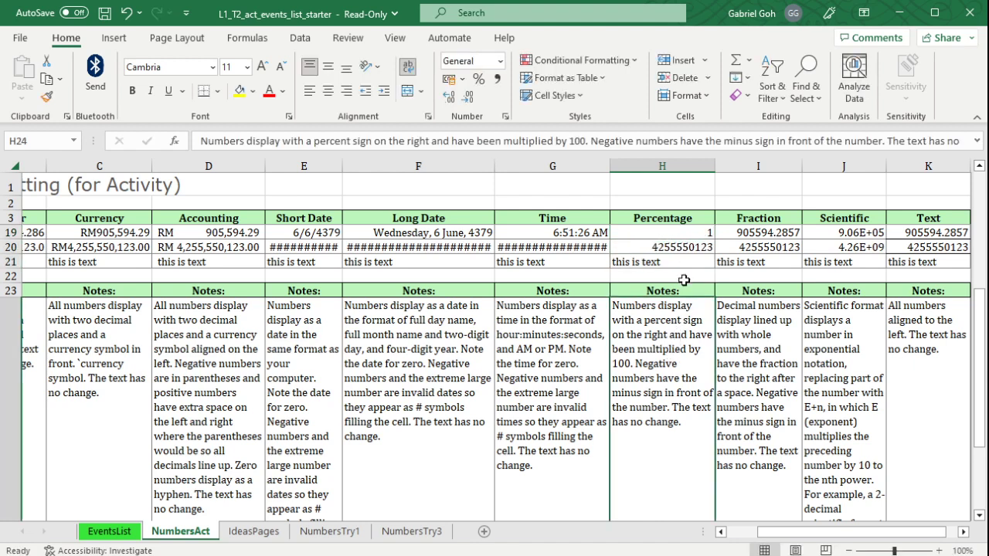
click(688, 232)
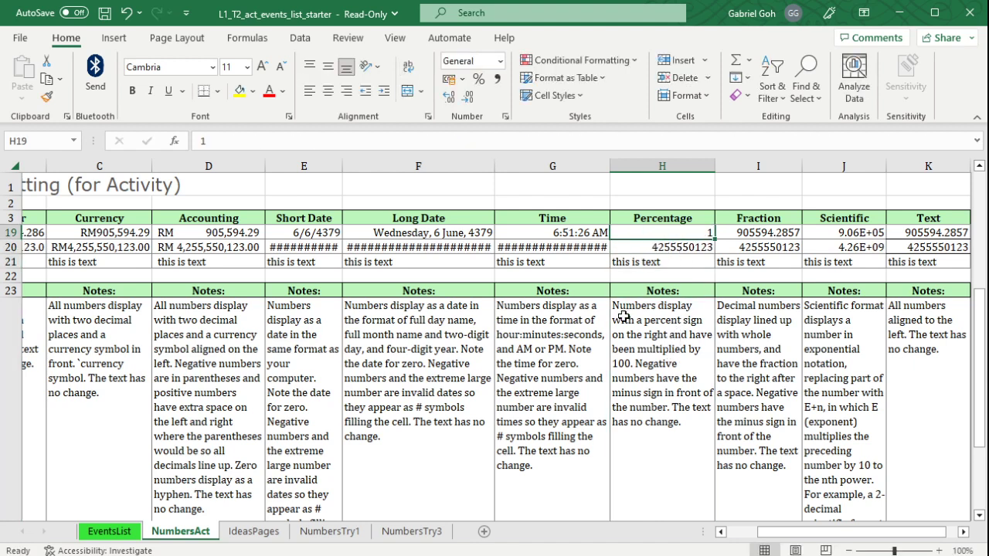
click(479, 79)
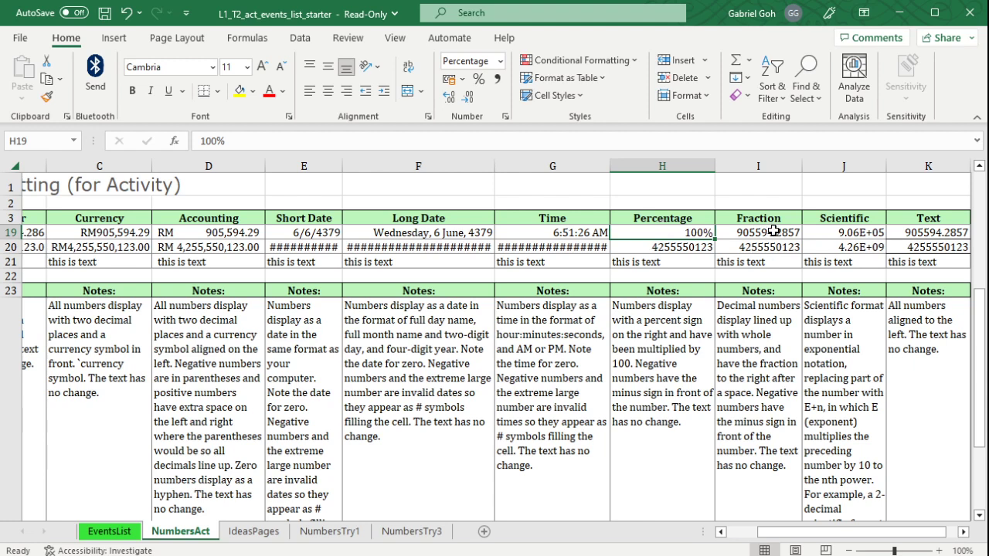
Apply the Fraction format to cells I19:I21 and the Scientific format to cells J19:J21.
drag(773, 231, 774, 262)
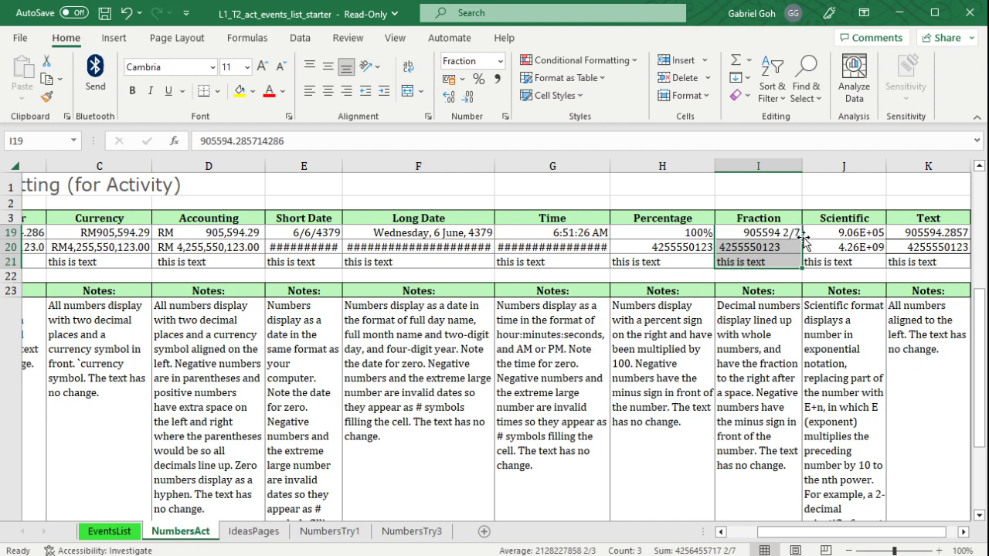
drag(804, 537, 856, 536)
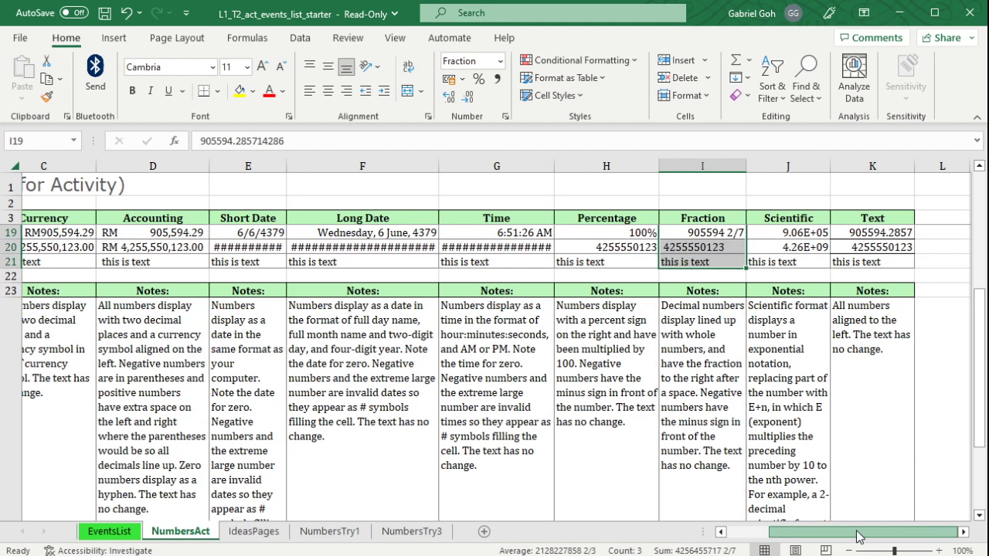
drag(811, 231, 808, 262)
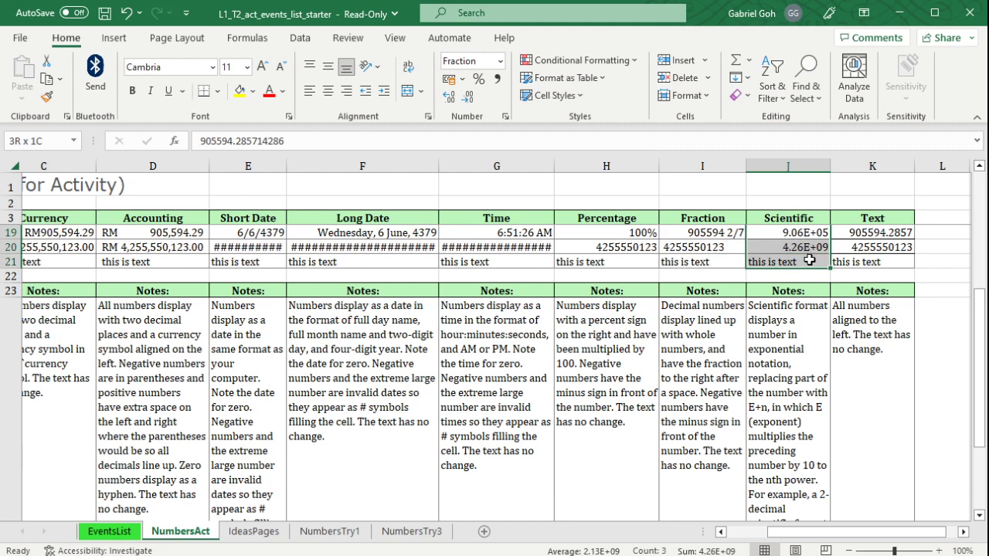
click(500, 60)
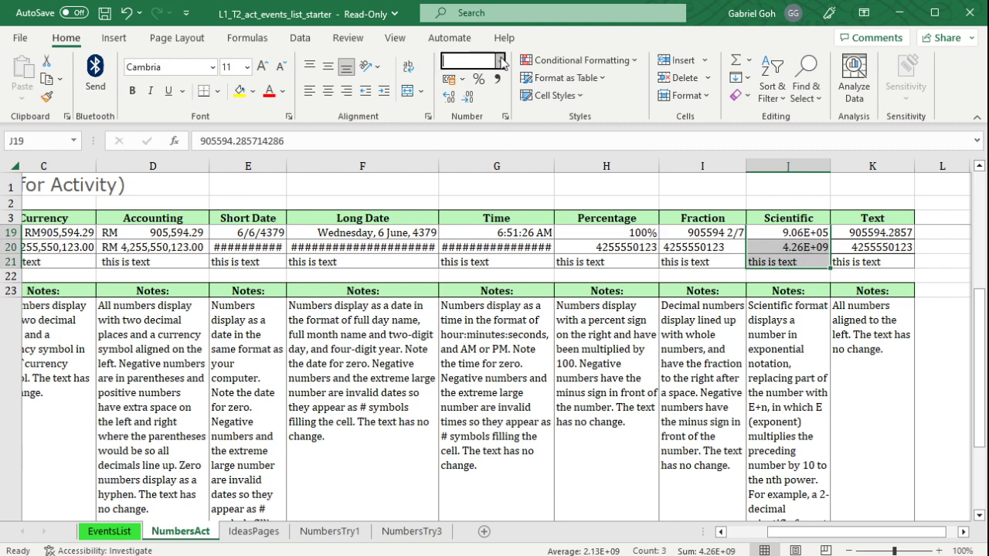
click(521, 416)
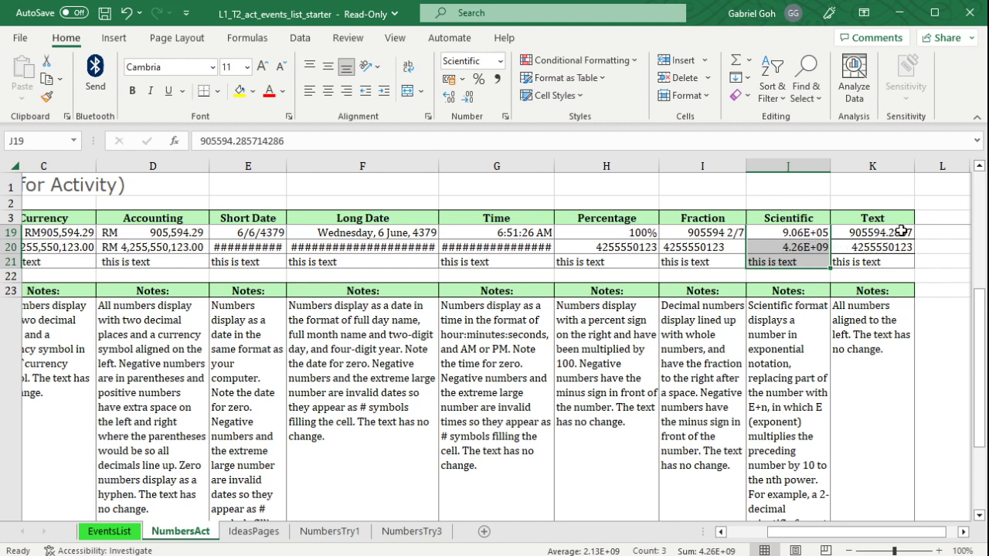
Apply the Text format to cells K19:K21, and select the text samples in A21:K21.
drag(889, 235, 873, 263)
click(501, 61)
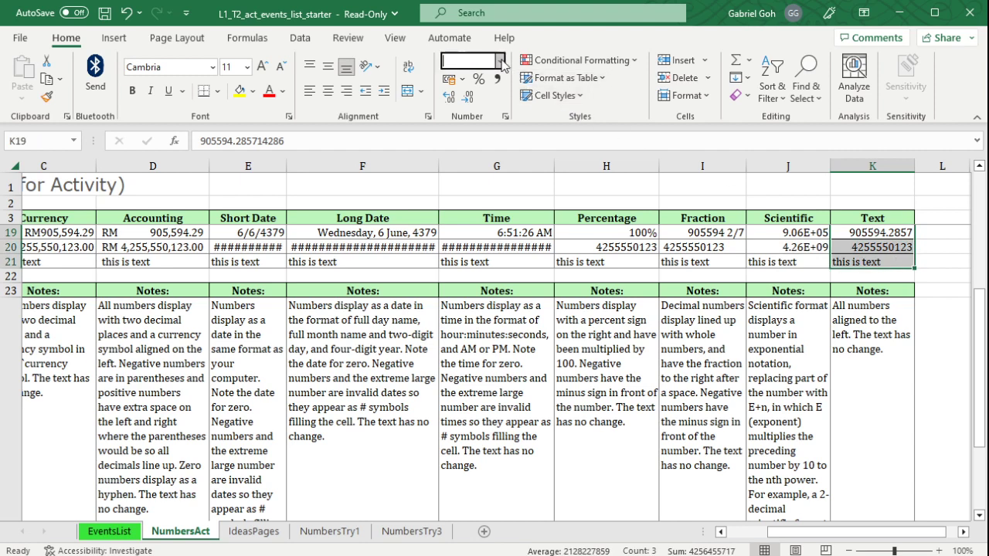
click(509, 449)
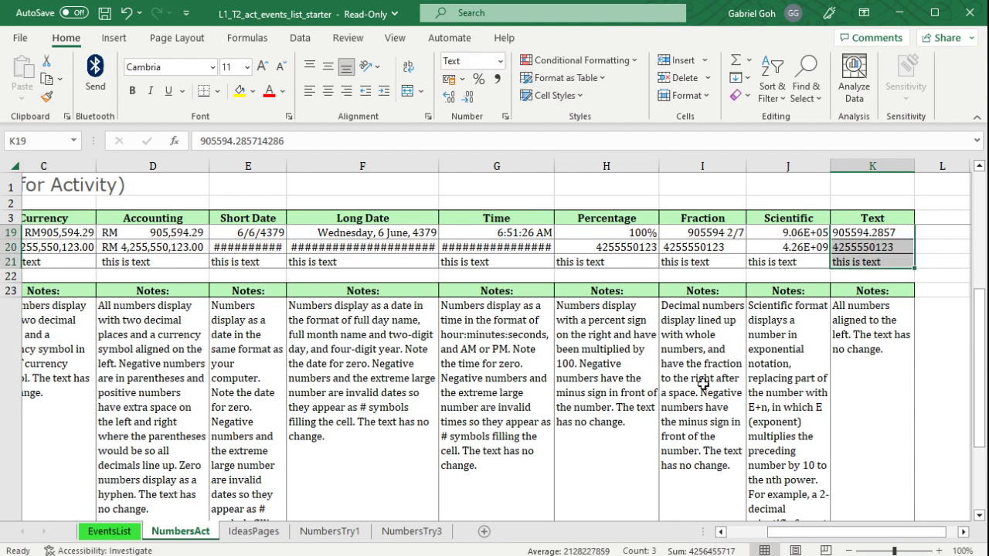
click(859, 276)
click(866, 235)
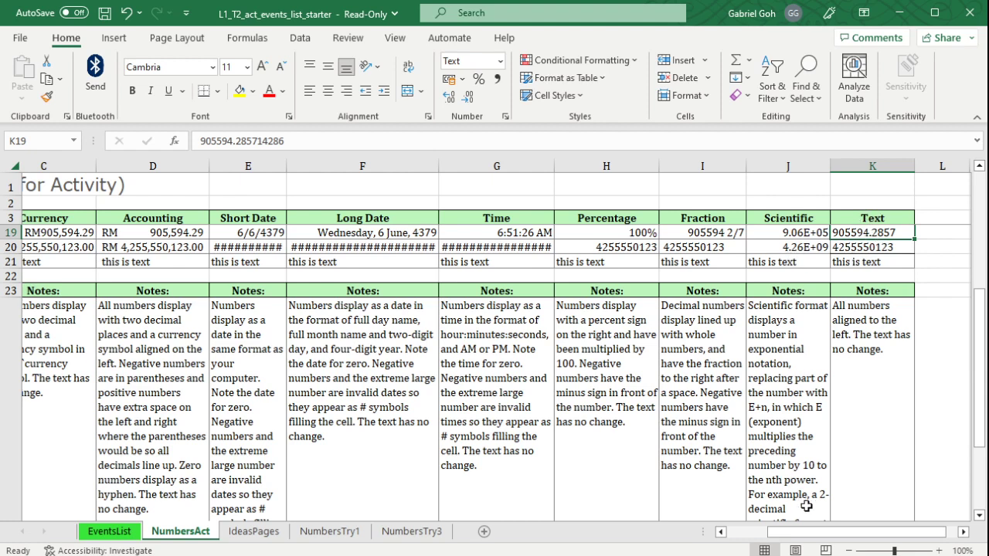
drag(864, 262, 16, 264)
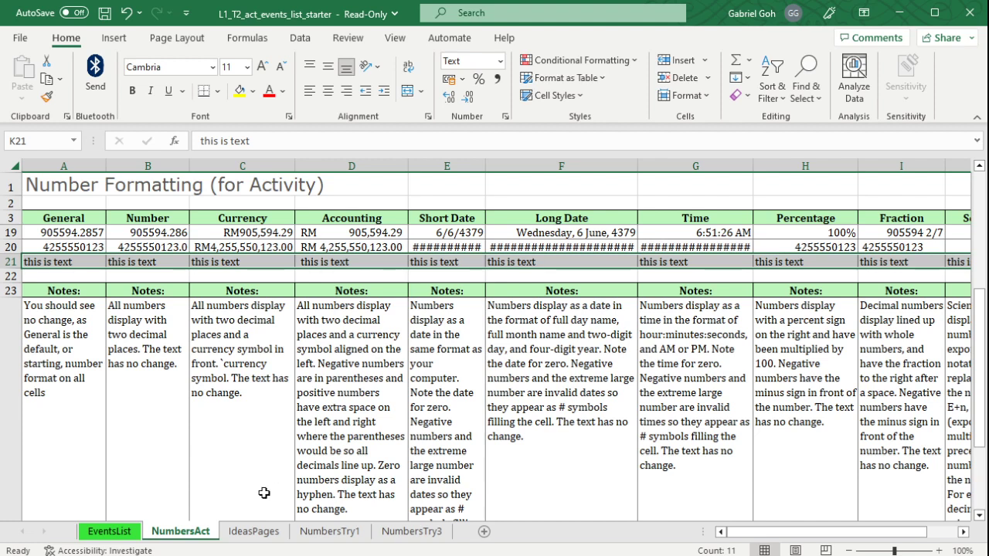
Open the IdeasPages sheet and examine how the formatting of its Event Ideas Page blocks differs.
click(267, 539)
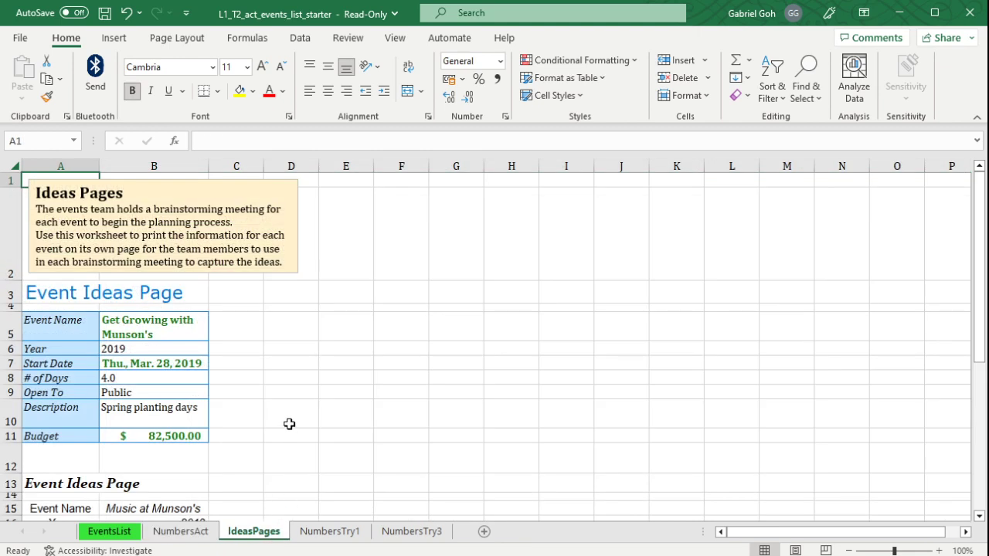
scroll(272, 424, down, 2)
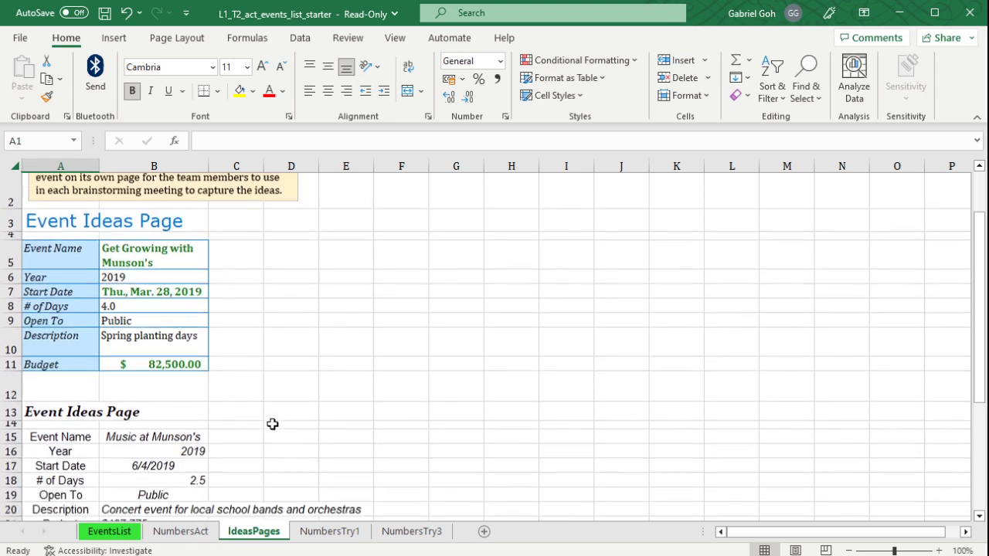
scroll(272, 425, up, 1)
scroll(272, 424, down, 4)
scroll(272, 424, up, 5)
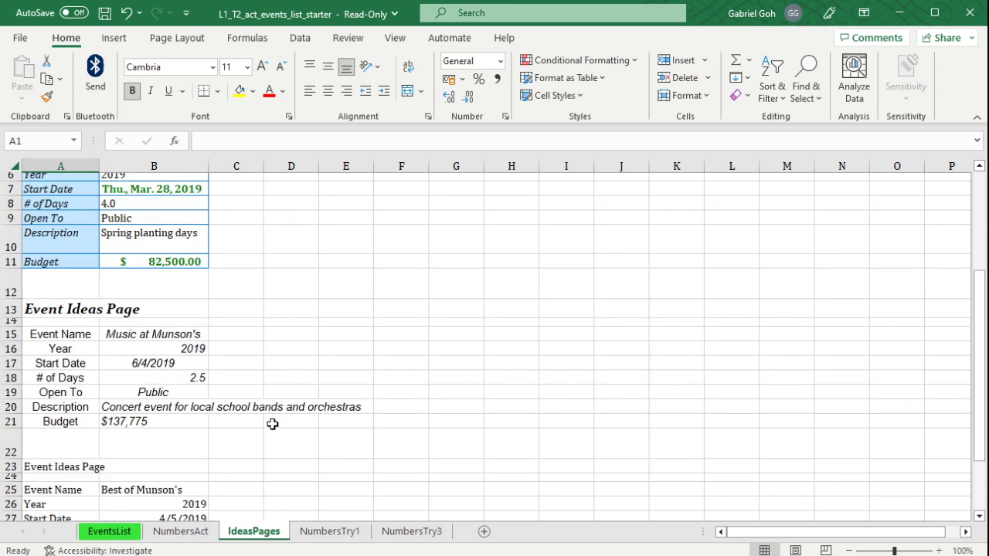
scroll(72, 371, down, 1)
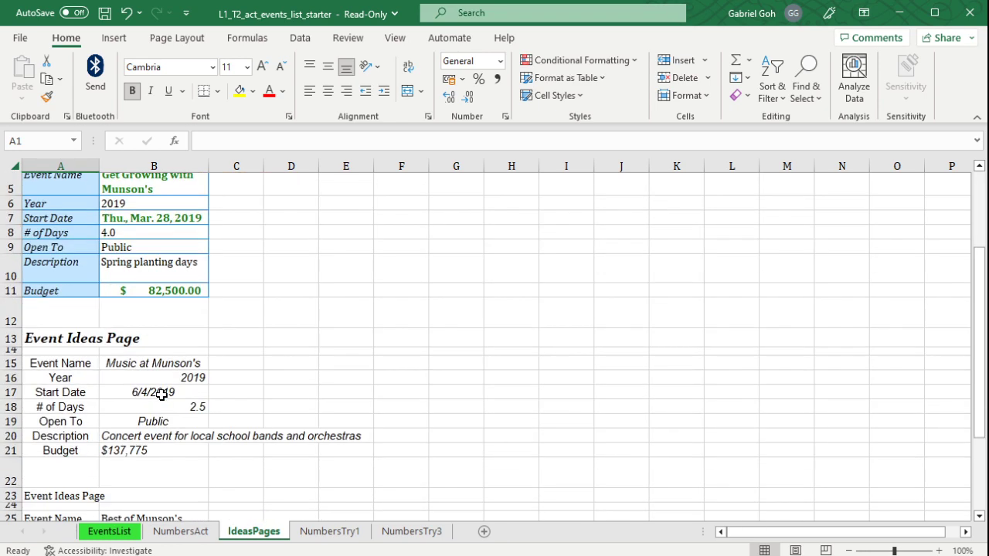
scroll(85, 426, down, 1)
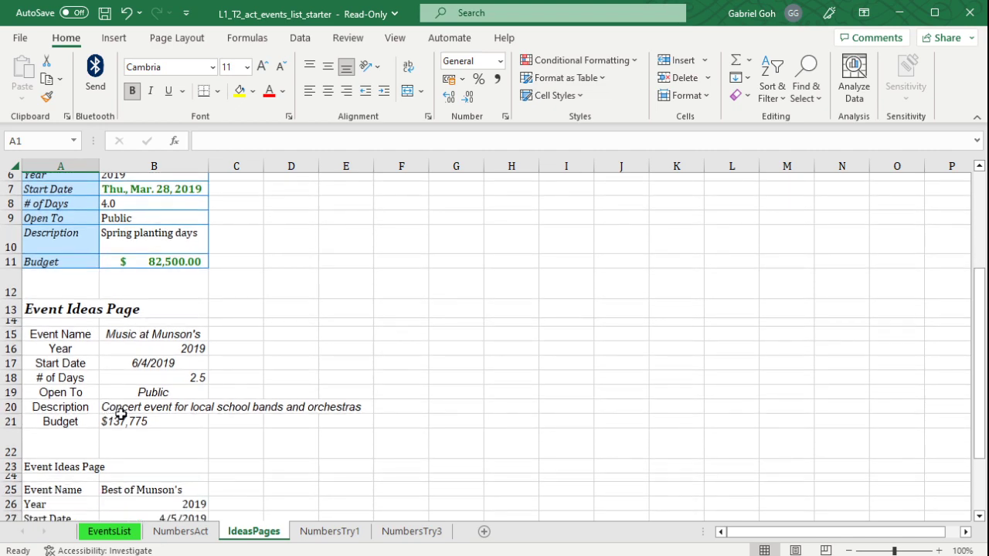
scroll(122, 415, up, 2)
scroll(123, 413, down, 2)
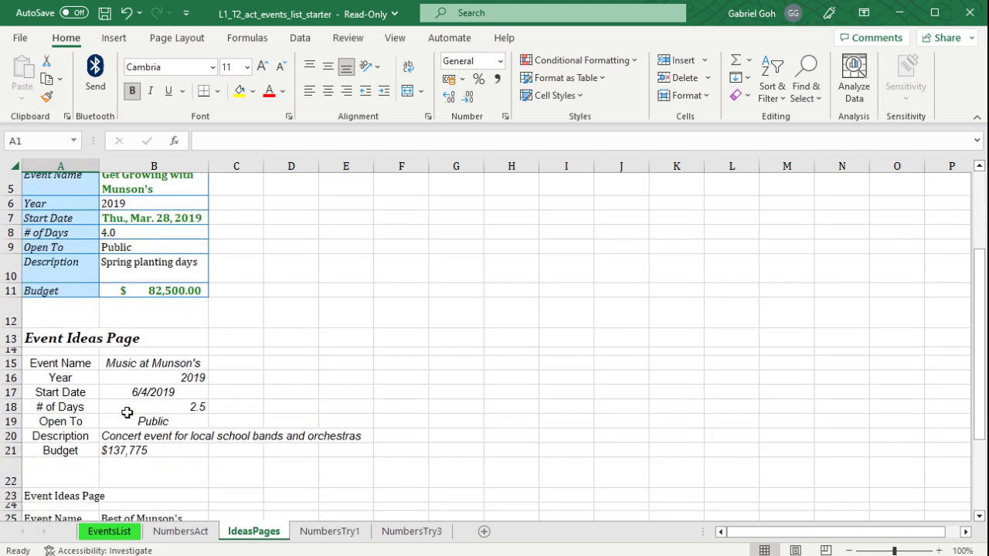
click(96, 335)
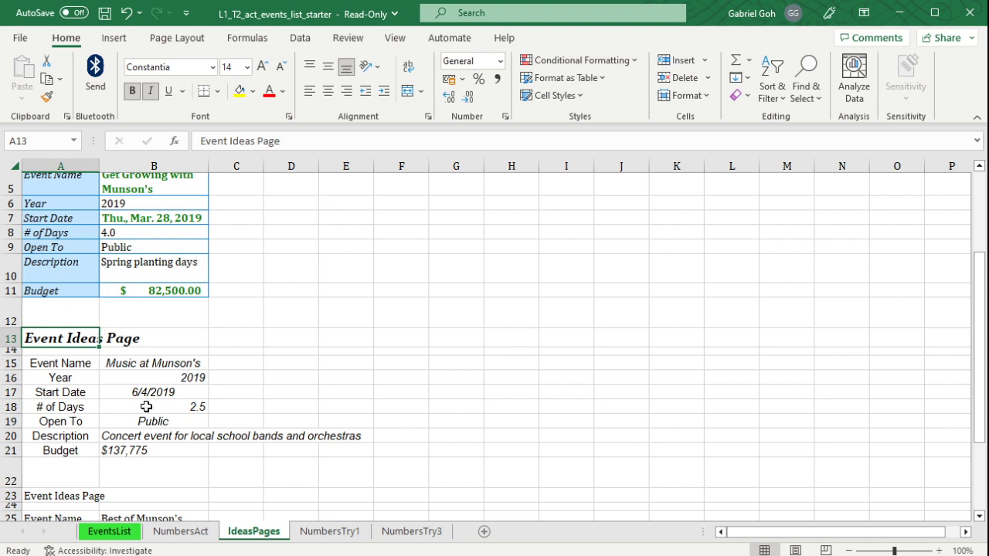
Copy the formatting of the first event block, A3:B11, onto the second block starting at A13 with Format Painter.
scroll(146, 406, up, 2)
drag(71, 263, 150, 404)
scroll(355, 409, down, 1)
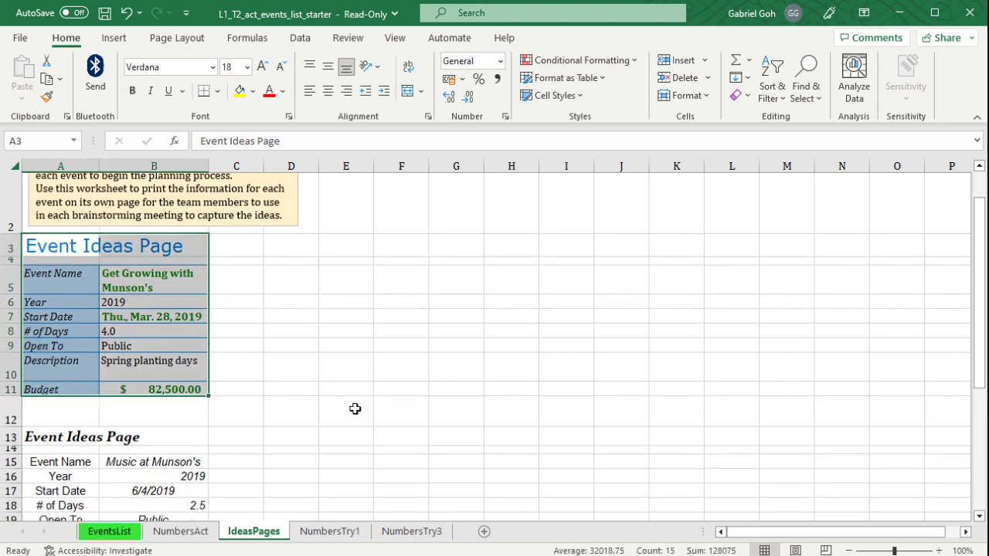
scroll(355, 409, down, 2)
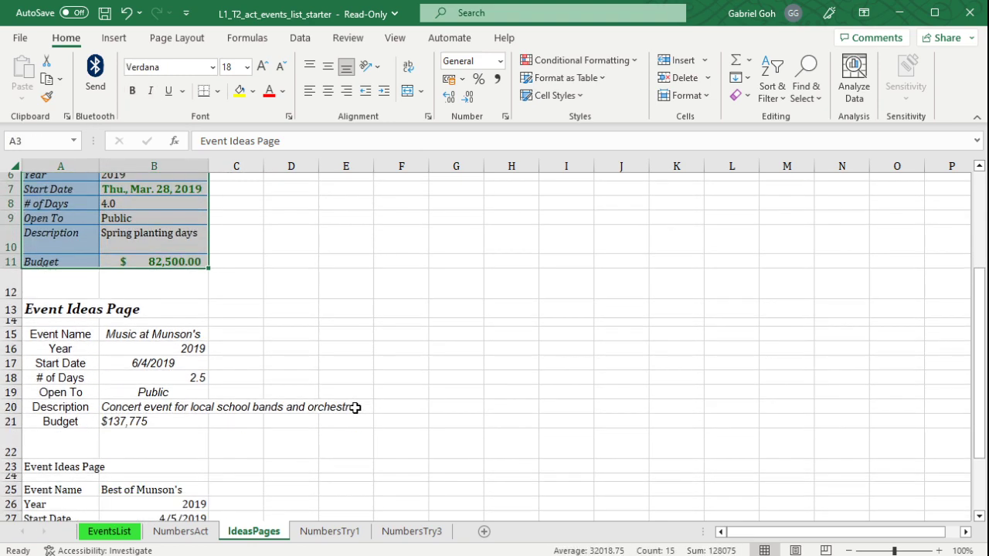
click(47, 95)
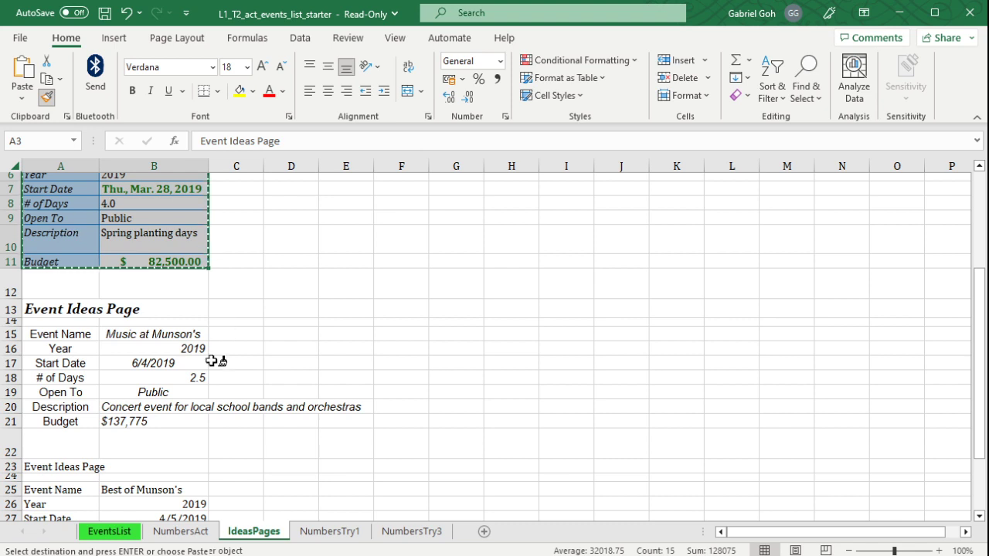
click(64, 313)
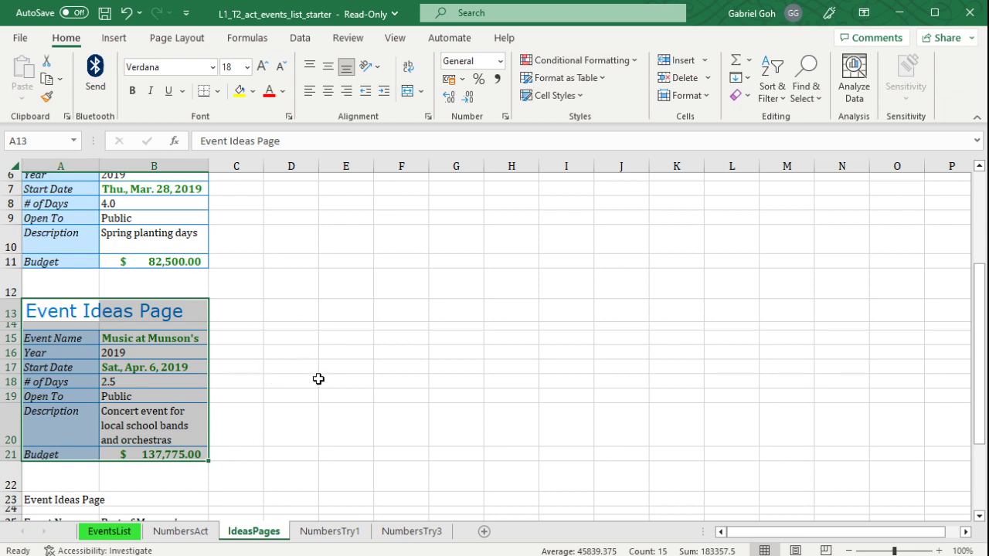
scroll(318, 391, up, 1)
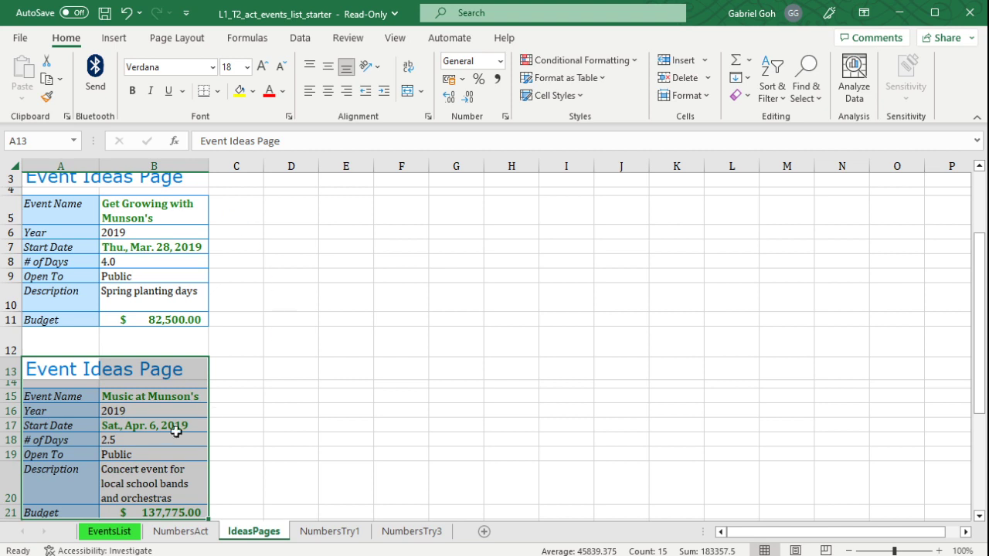
drag(158, 213, 164, 319)
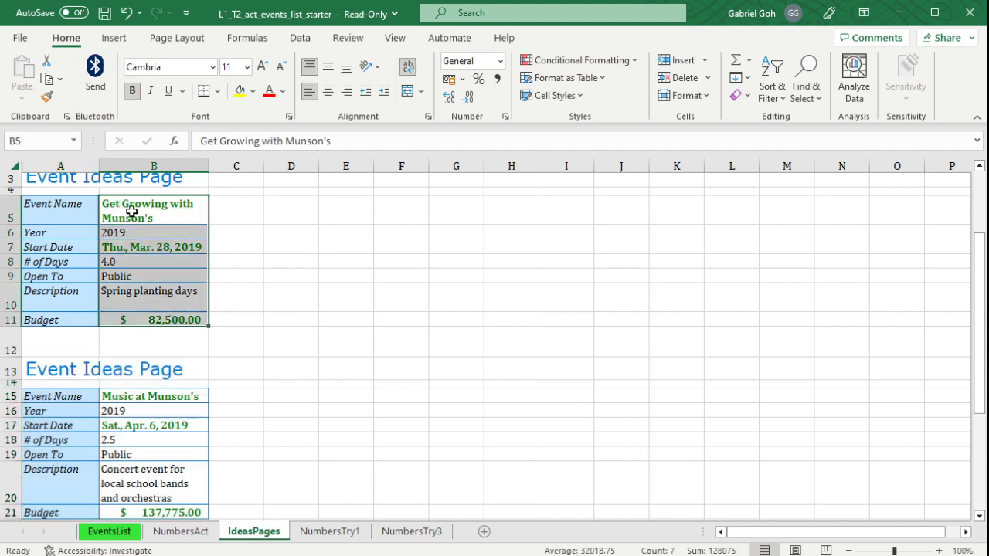
Copy the formatting of heading cell A13 onto the third block's heading in A23 with Format Painter.
scroll(152, 389, down, 1)
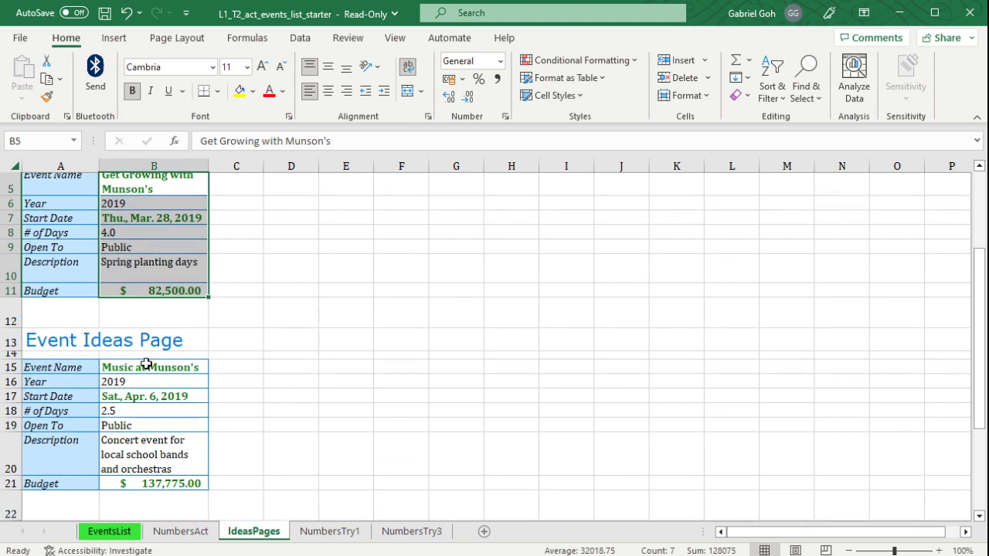
scroll(146, 364, down, 1)
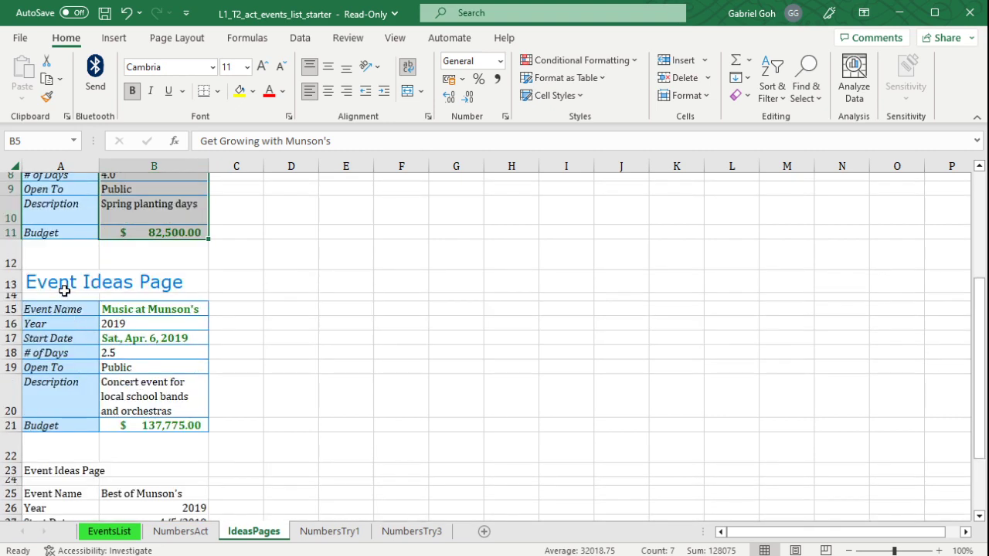
drag(65, 277, 138, 436)
scroll(139, 443, down, 3)
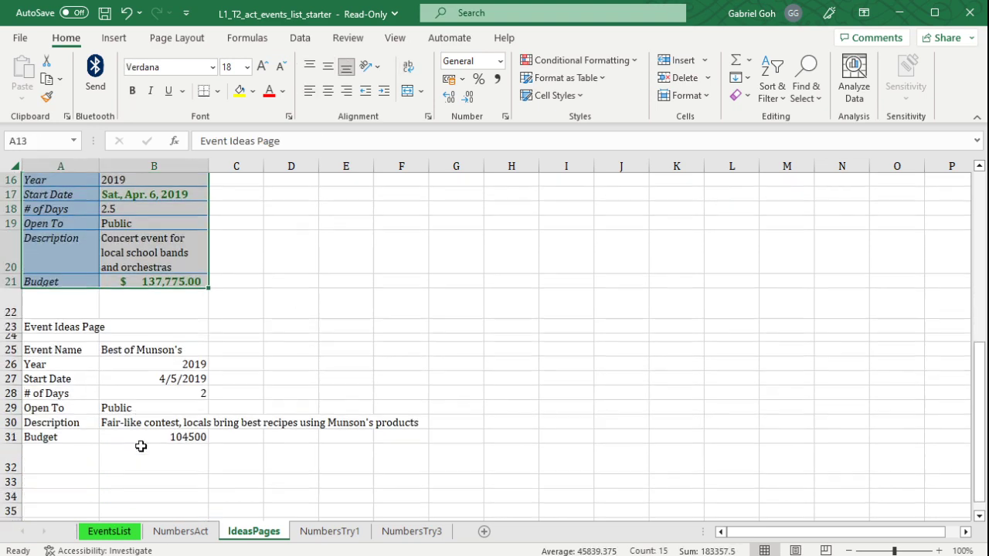
scroll(144, 443, up, 2)
click(61, 222)
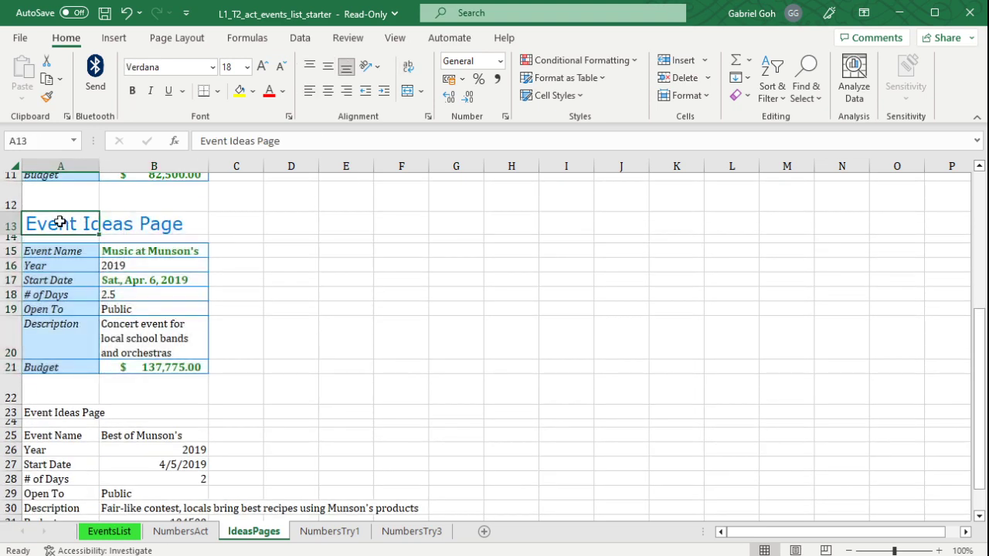
click(47, 97)
click(56, 412)
scroll(129, 369, down, 2)
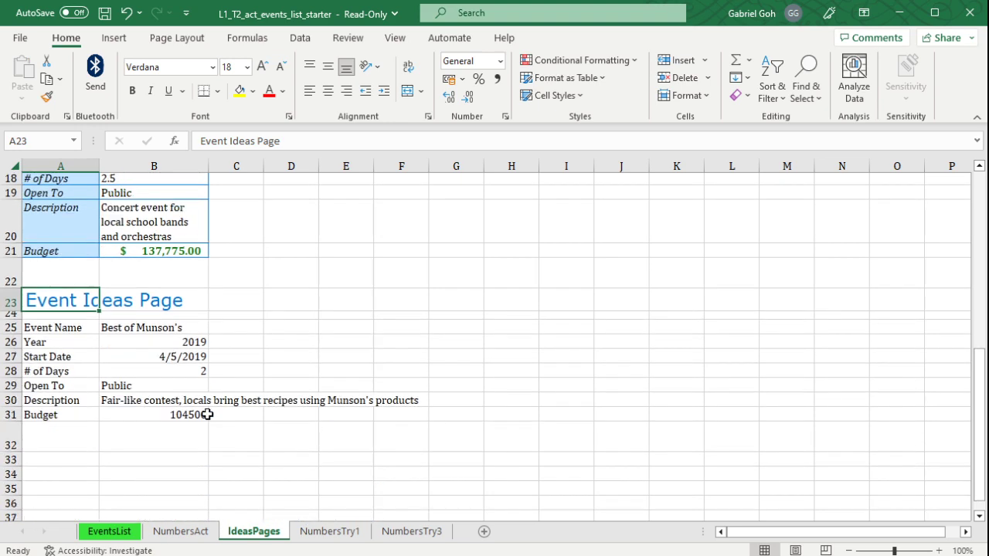
Copy the formatting of the second block's details, A15:B21, onto the third block's details starting at A25 with Format Painter, and deselect the range.
scroll(129, 369, up, 1)
scroll(129, 368, up, 1)
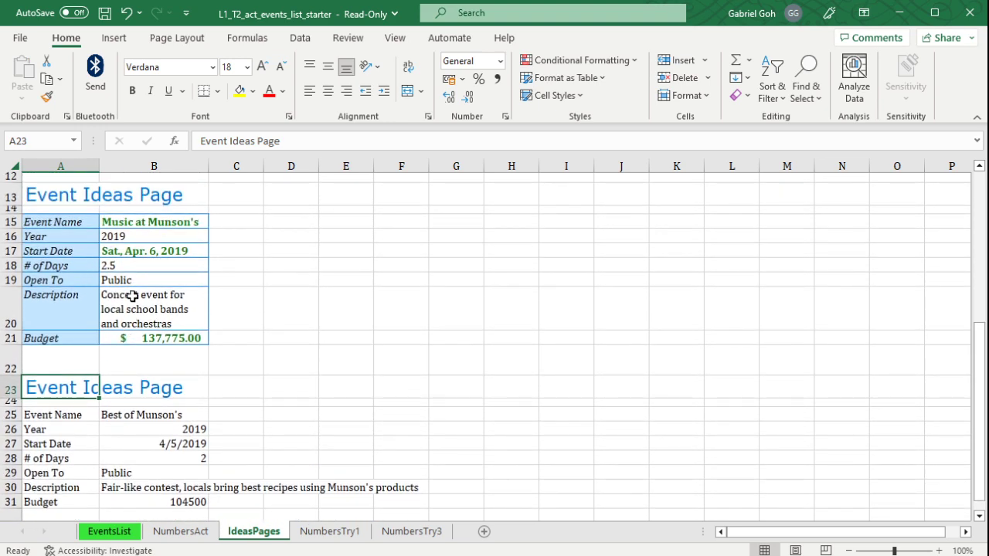
click(45, 223)
mouse_move(45, 222)
mouse_down()
mouse_move(155, 353)
mouse_move(155, 340)
mouse_up()
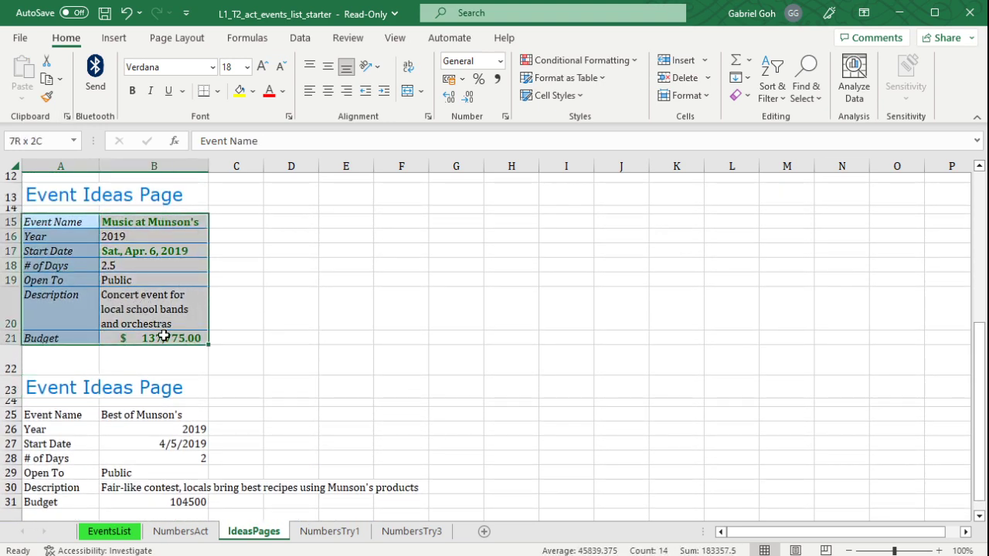
click(47, 102)
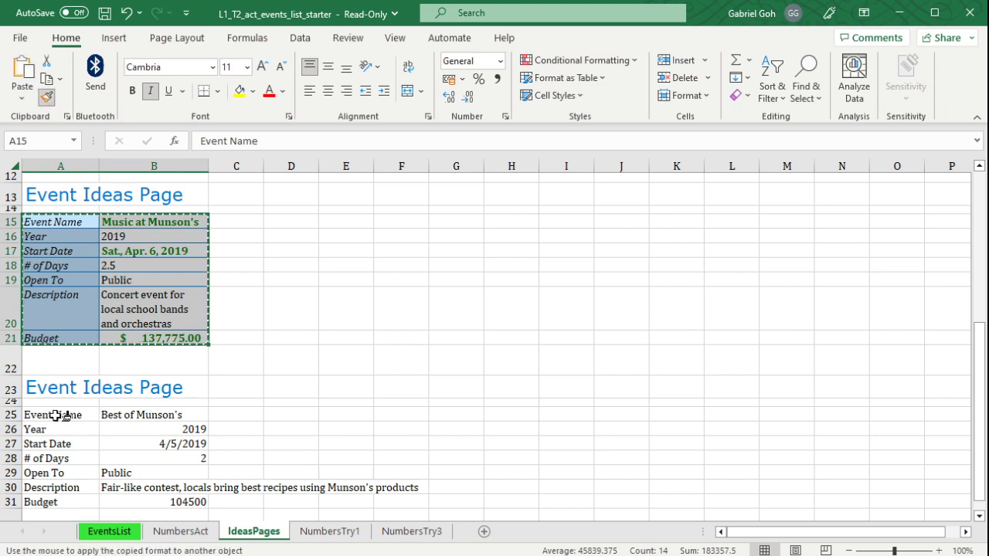
click(62, 412)
scroll(240, 429, down, 3)
scroll(239, 429, up, 1)
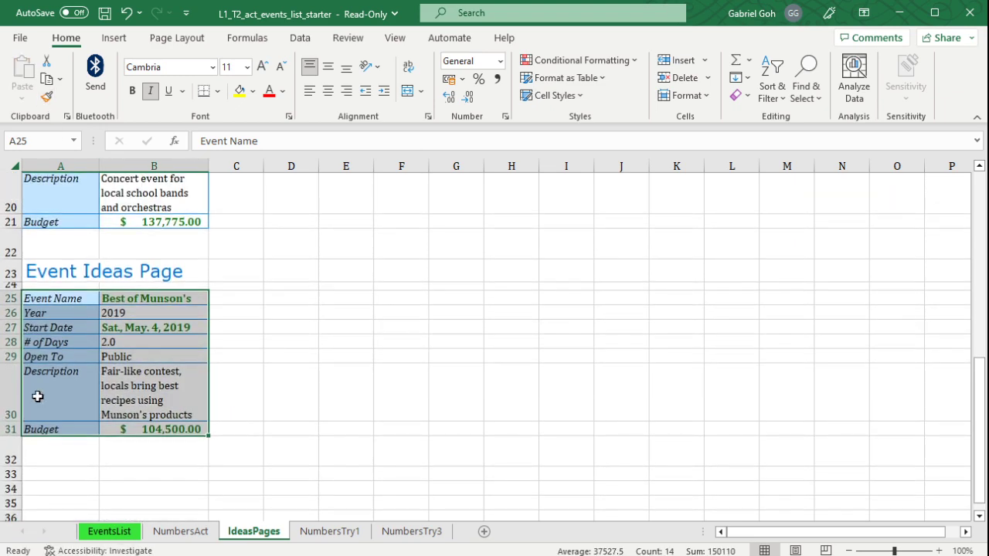
scroll(246, 331, up, 2)
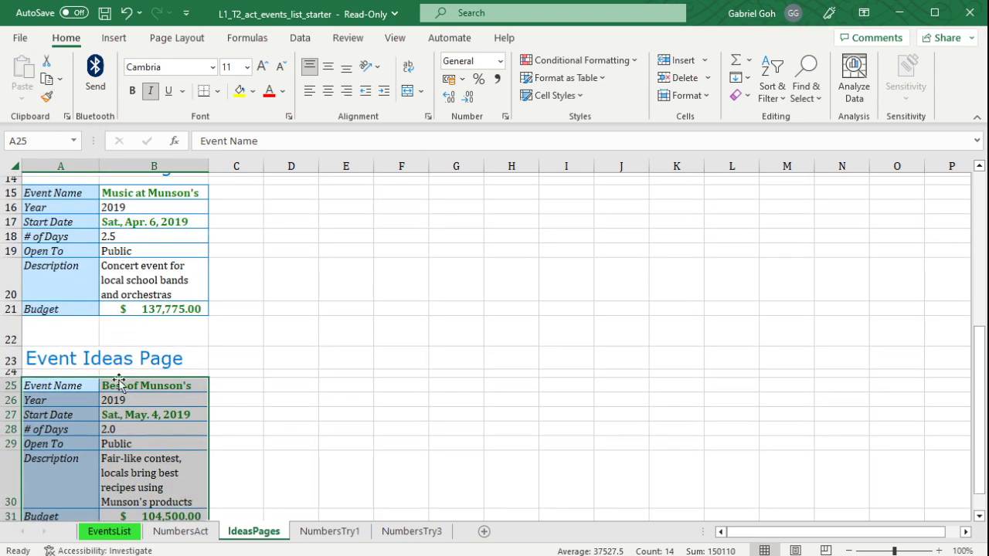
click(347, 386)
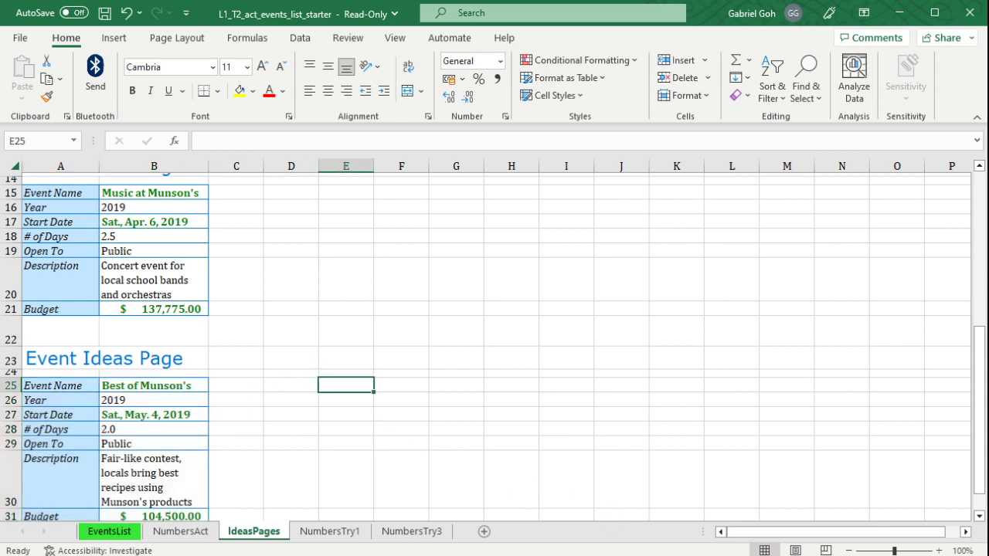